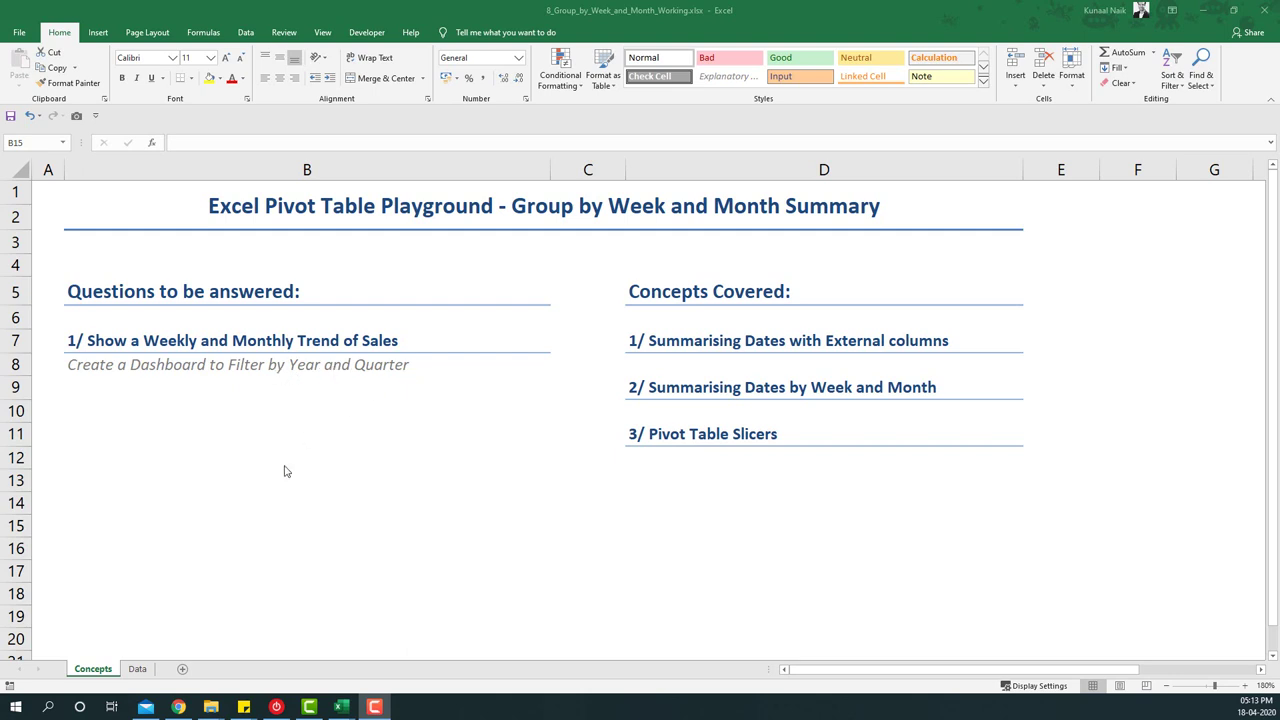
Switch to the Completed workbook's Summary sheet with the sales pivot, line chart and slicers.
{"action": "mouse_move", "coordinate": [340, 707]}
{"action": "left_click", "coordinate": [266, 668]}
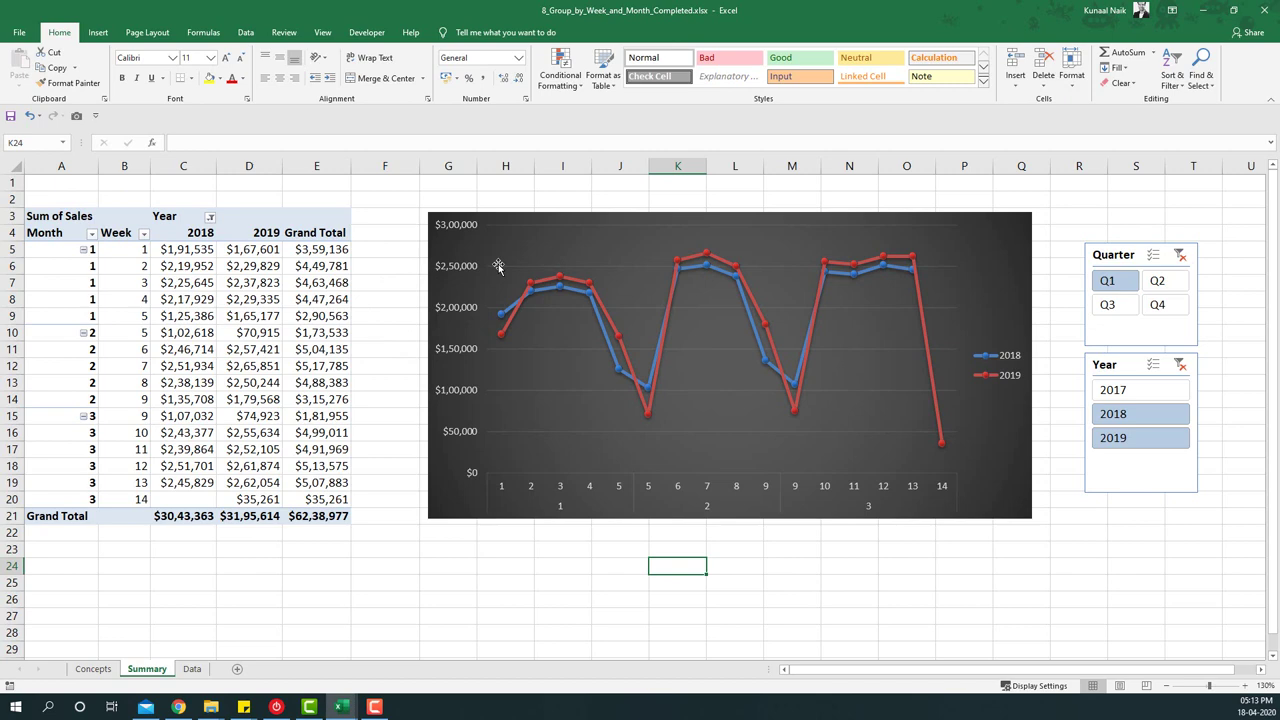
{"action": "left_click", "coordinate": [1113, 420], "text": "ctrl"}
Switch to the Working workbook's Data sheet of sales transactions.
{"action": "mouse_move", "coordinate": [348, 705]}
{"action": "left_click", "coordinate": [374, 660]}
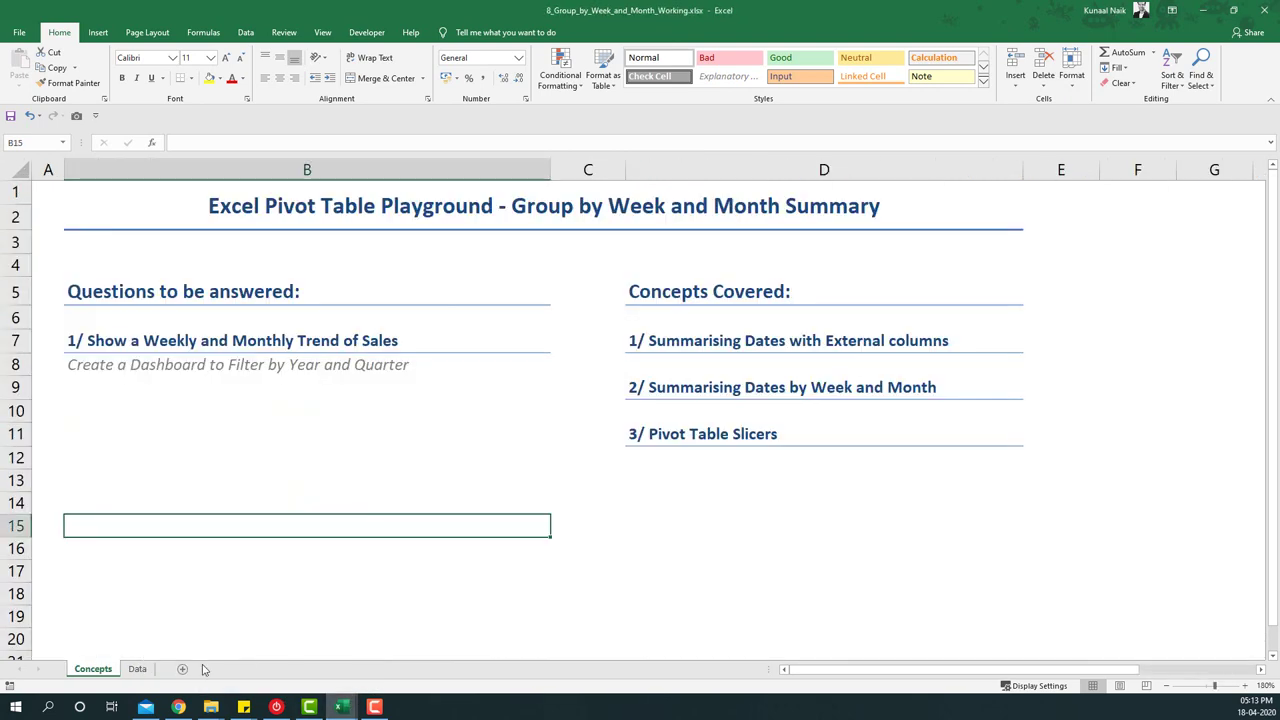
{"action": "left_click", "coordinate": [137, 668]}
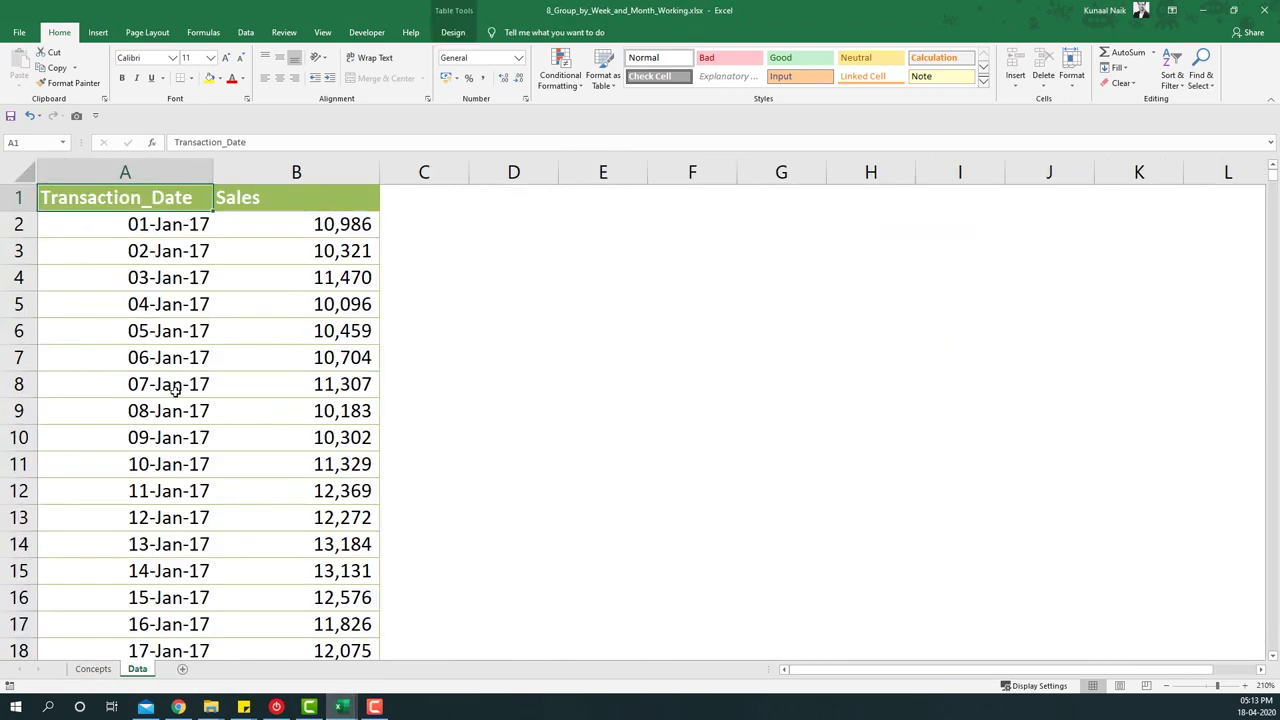
{"action": "left_click", "coordinate": [331, 301]}
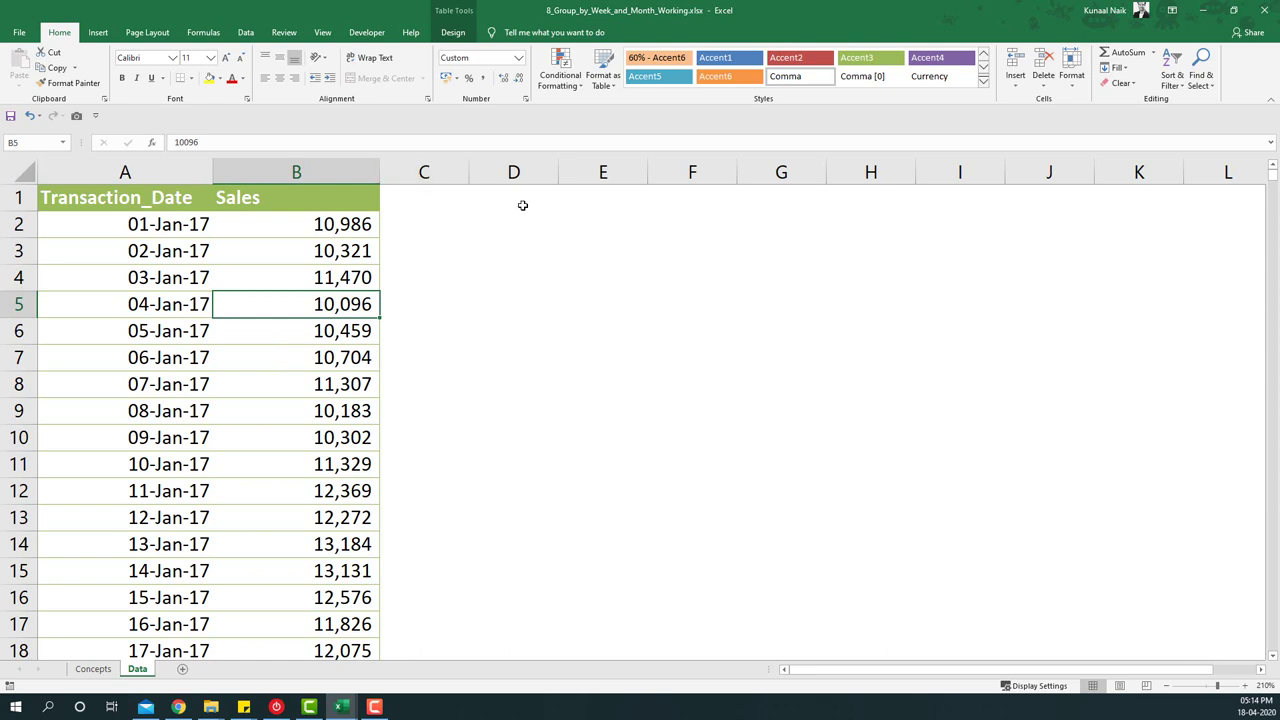
Add a Year column calculated with =YEAR([@[Transaction_Date]]).
{"action": "left_click", "coordinate": [424, 198]}
{"action": "type", "text": "Year"}
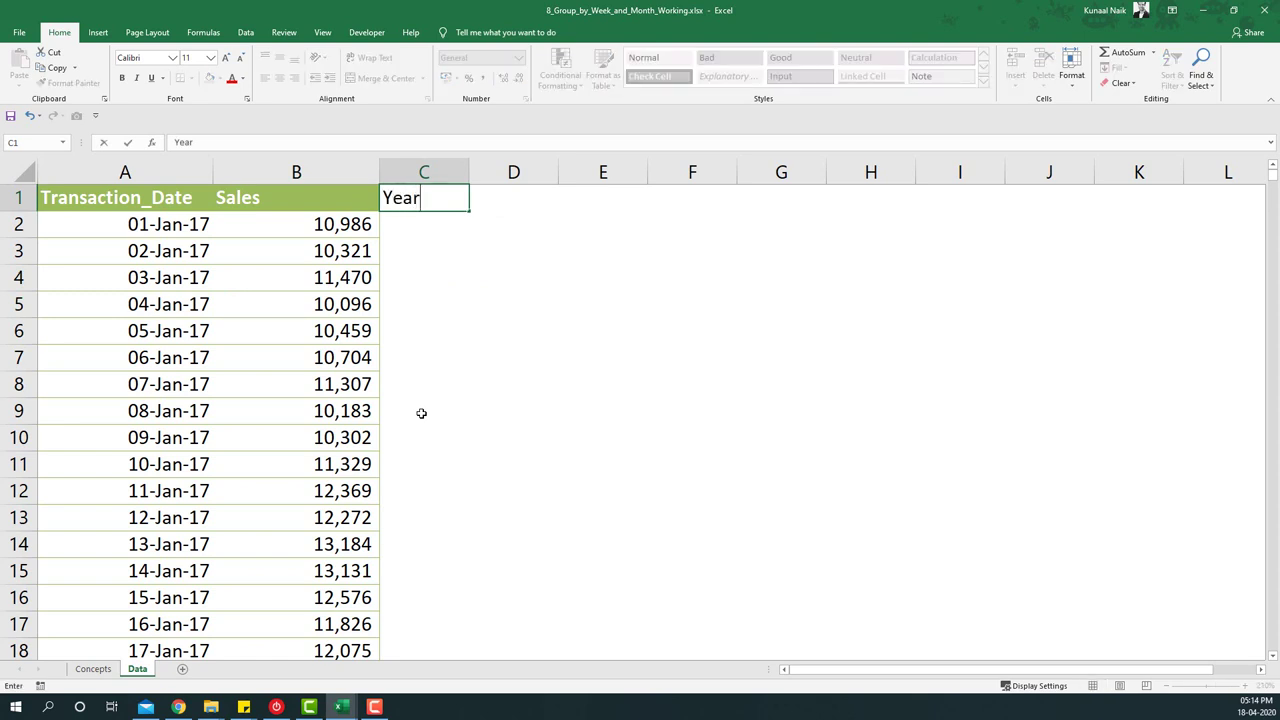
{"action": "key", "text": "Return"}
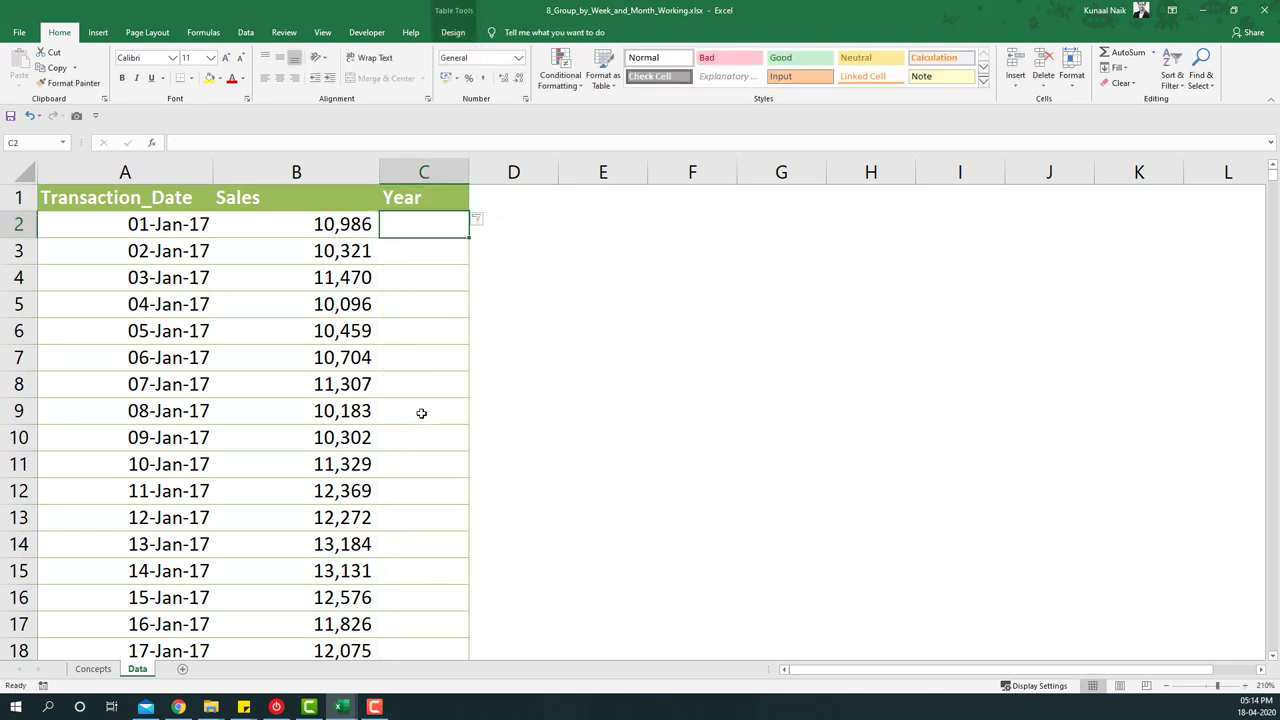
{"action": "type", "text": "=ye"}
{"action": "key", "text": "Tab"}
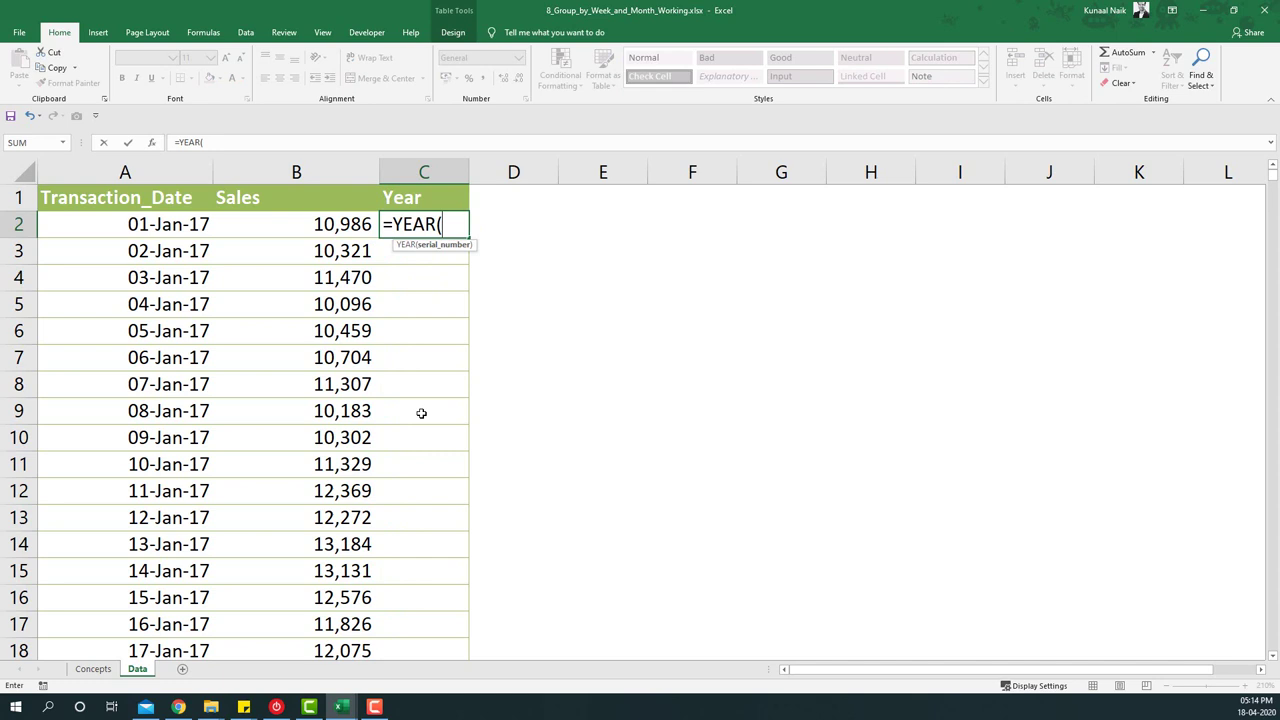
{"action": "key", "text": "Left"}
{"action": "key", "text": "Left"}
{"action": "key", "text": "Return"}
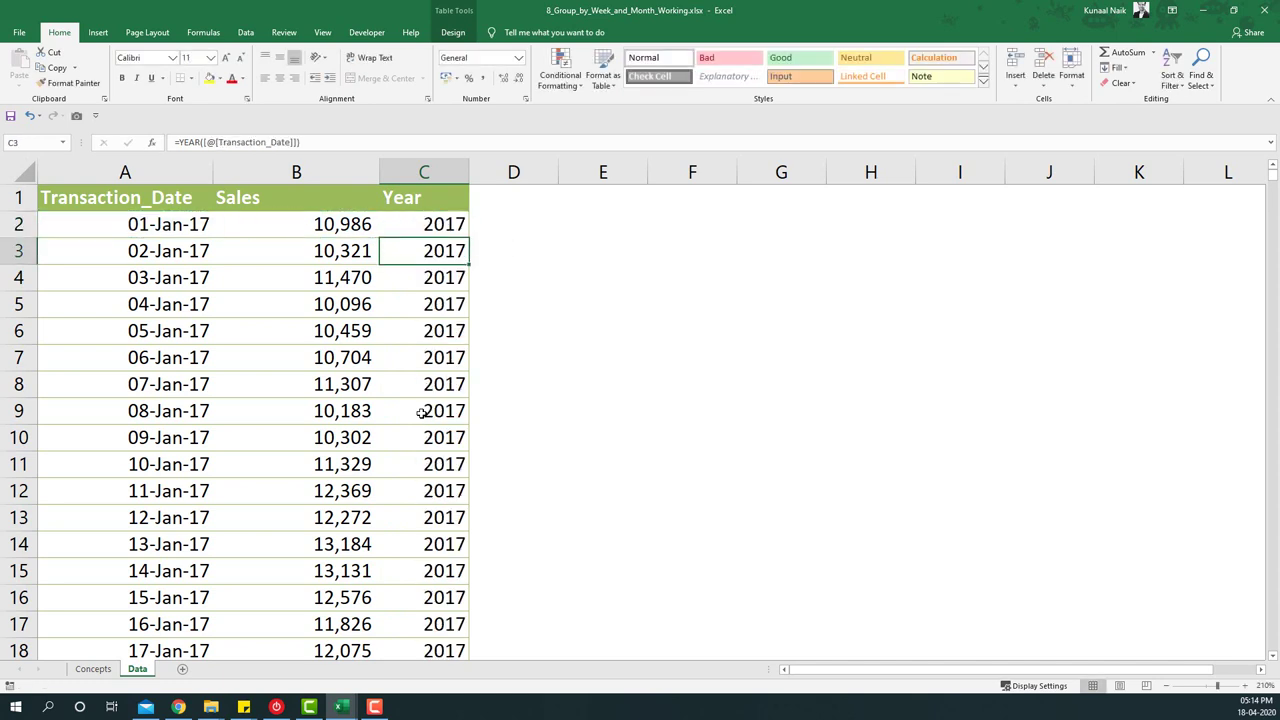
Add a Month column calculated with =MONTH([@[Transaction_Date]]).
{"action": "left_click", "coordinate": [511, 198]}
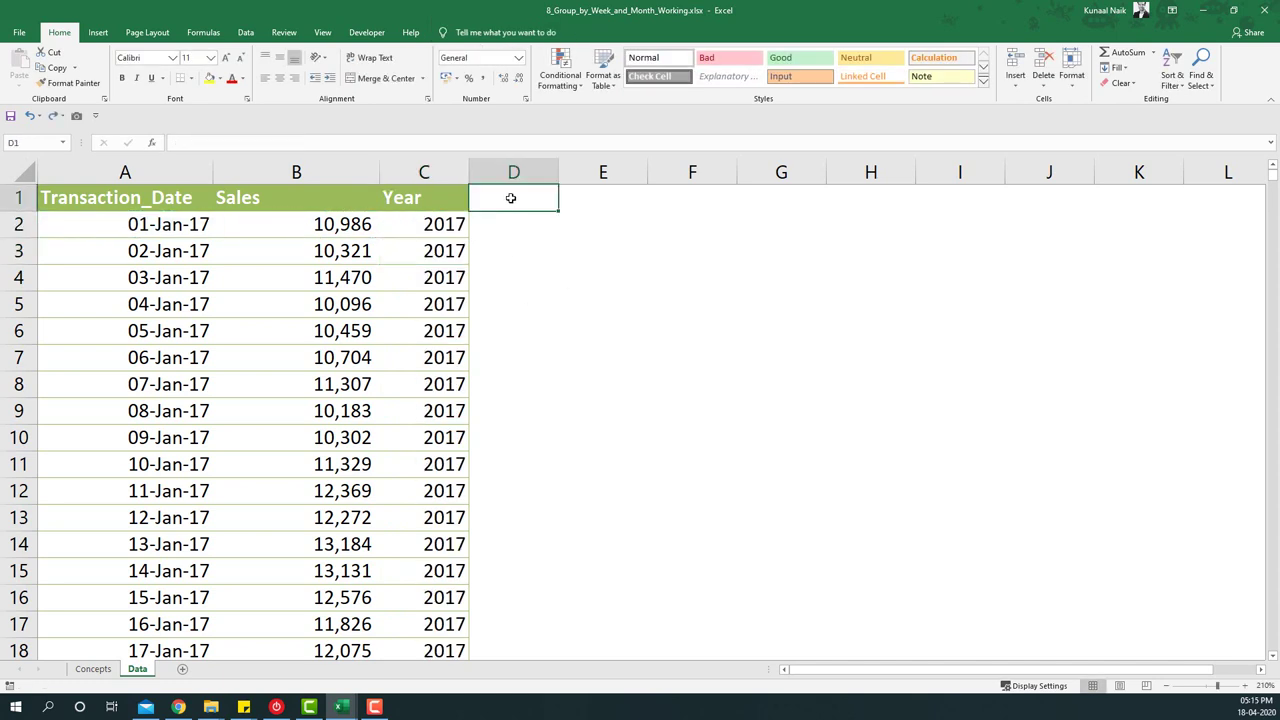
{"action": "type", "text": "Month"}
{"action": "key", "text": "Return"}
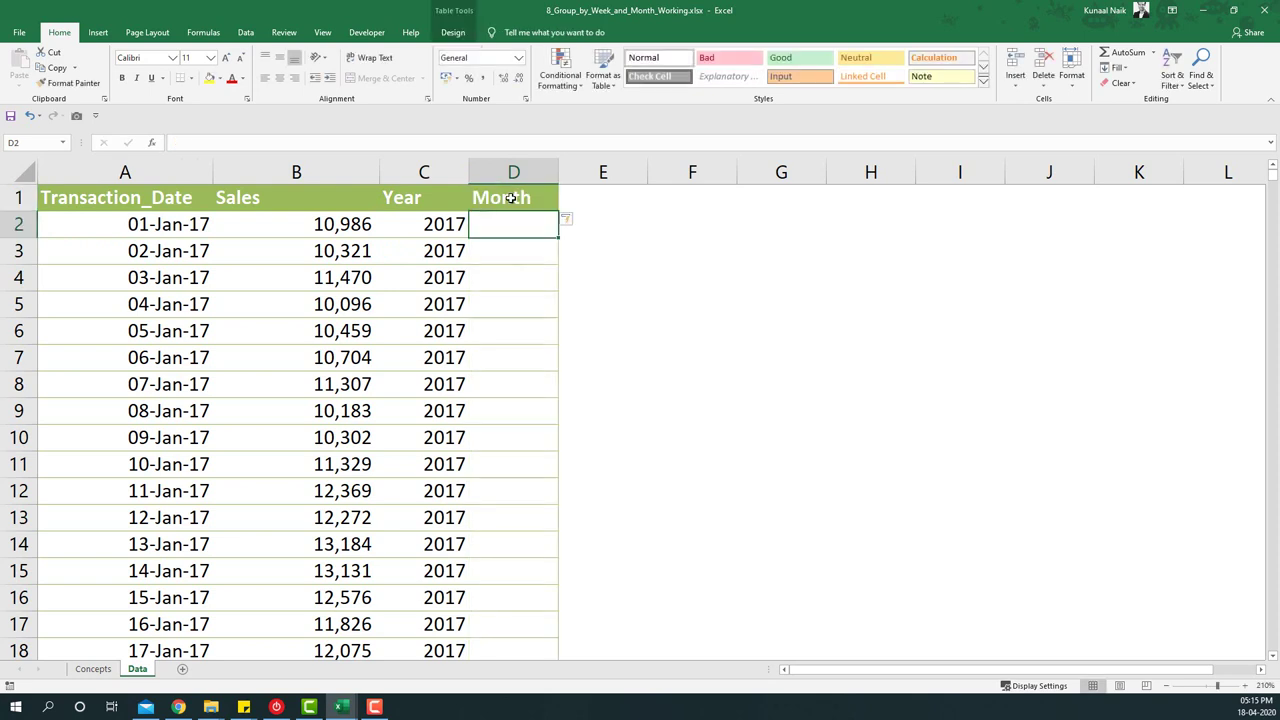
{"action": "type", "text": "="}
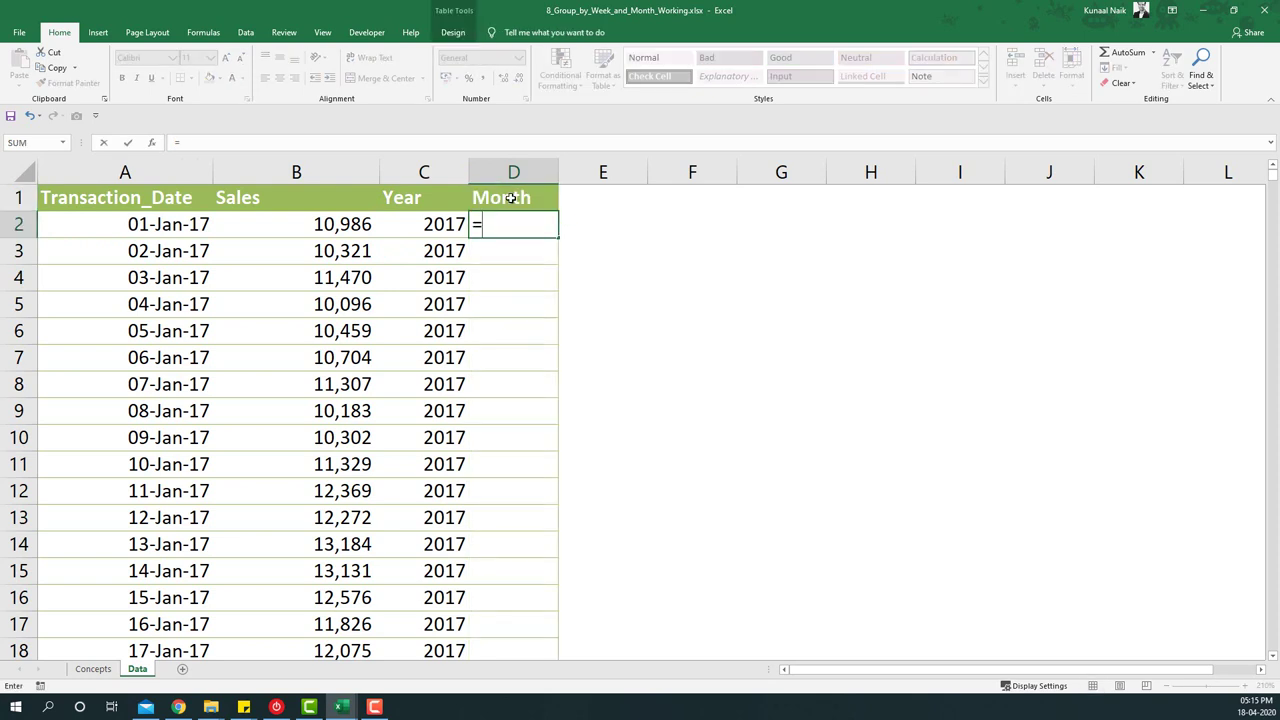
{"action": "type", "text": "mon"}
{"action": "key", "text": "Tab"}
{"action": "key", "text": "Left"}
{"action": "key", "text": "Left"}
{"action": "key", "text": "Left"}
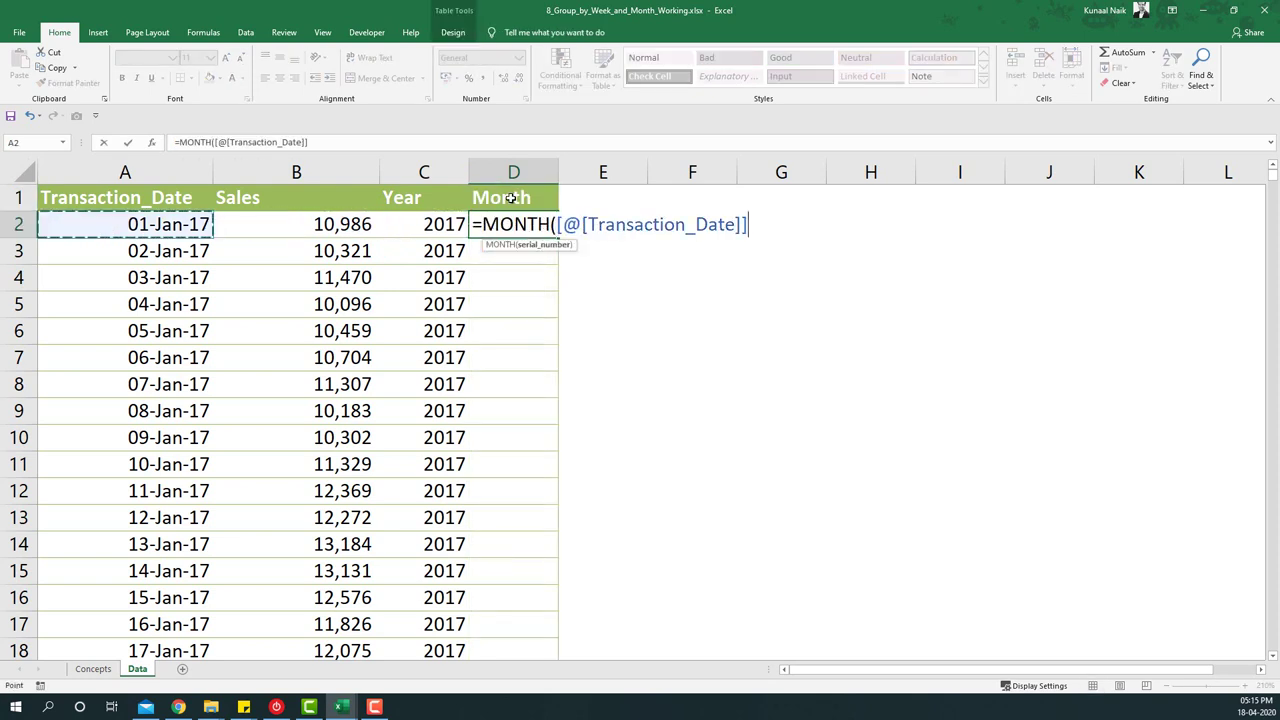
{"action": "type", "text": ")"}
{"action": "key", "text": "Return"}
{"action": "key", "text": "Up"}
{"action": "key", "text": "Up"}
{"action": "key", "text": "Right"}
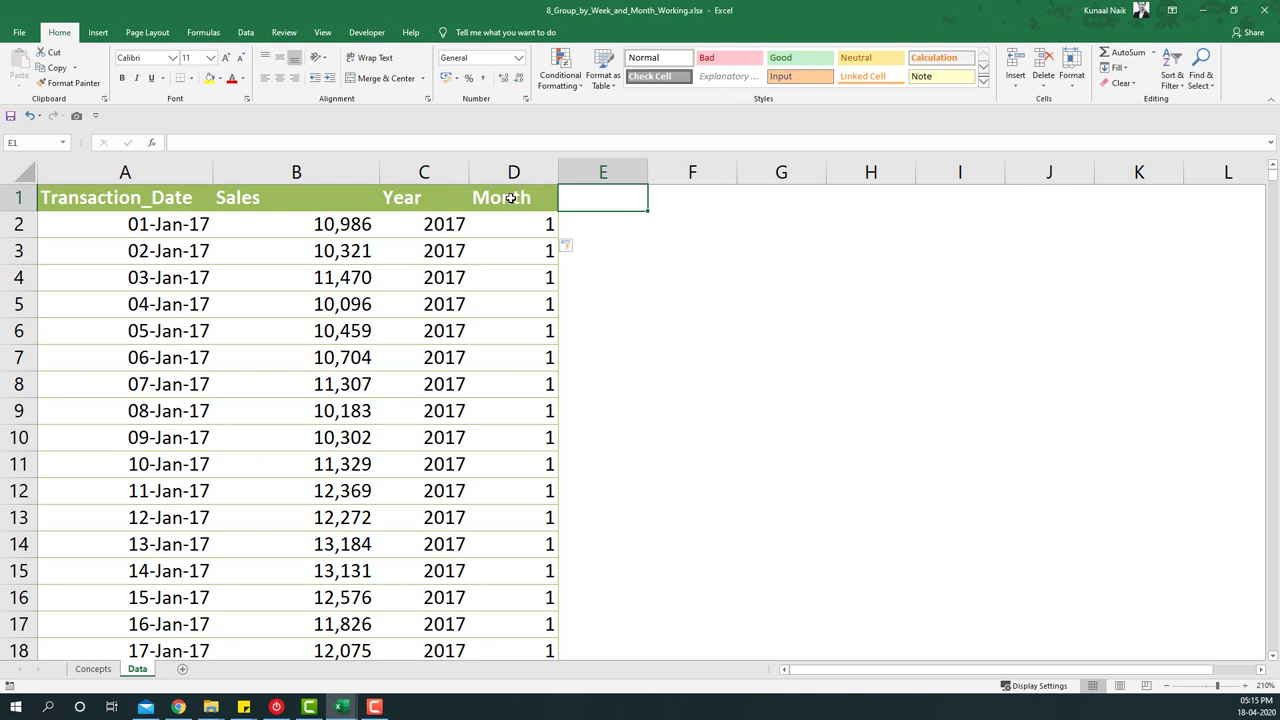
{"action": "type", "text": "Quarter"}
{"action": "key", "text": "Return"}
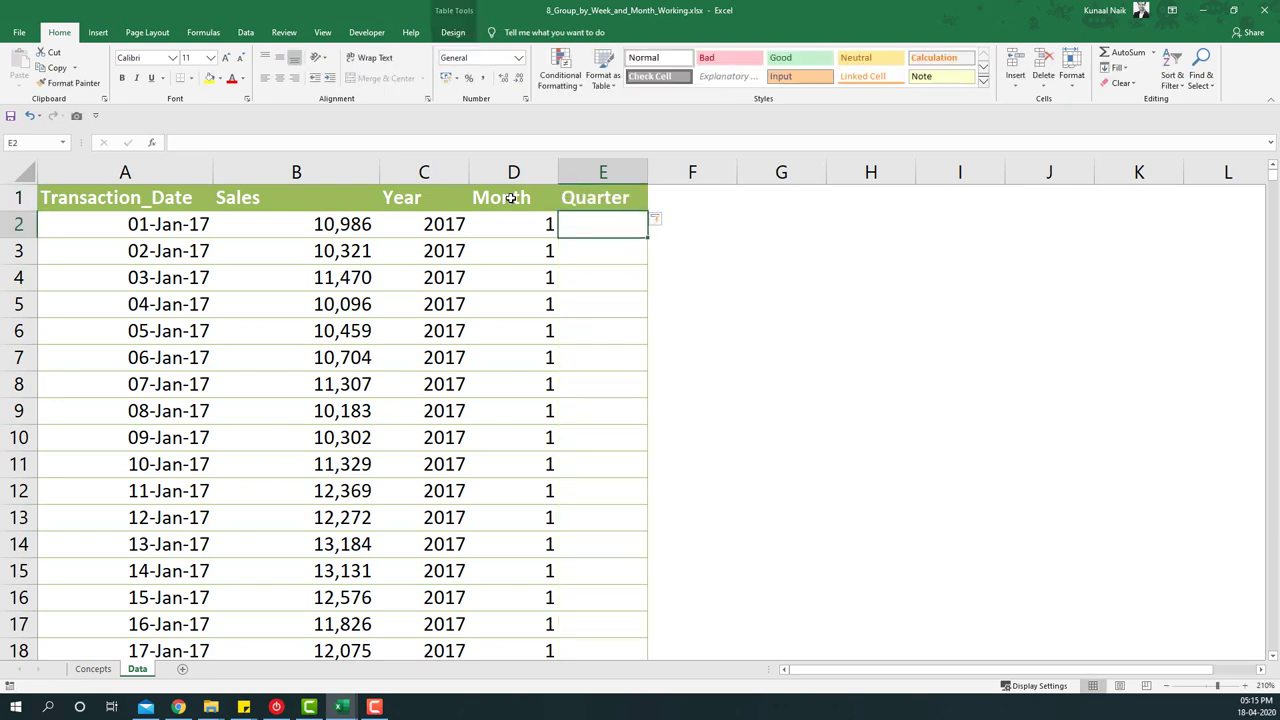
{"action": "type", "text": "="}
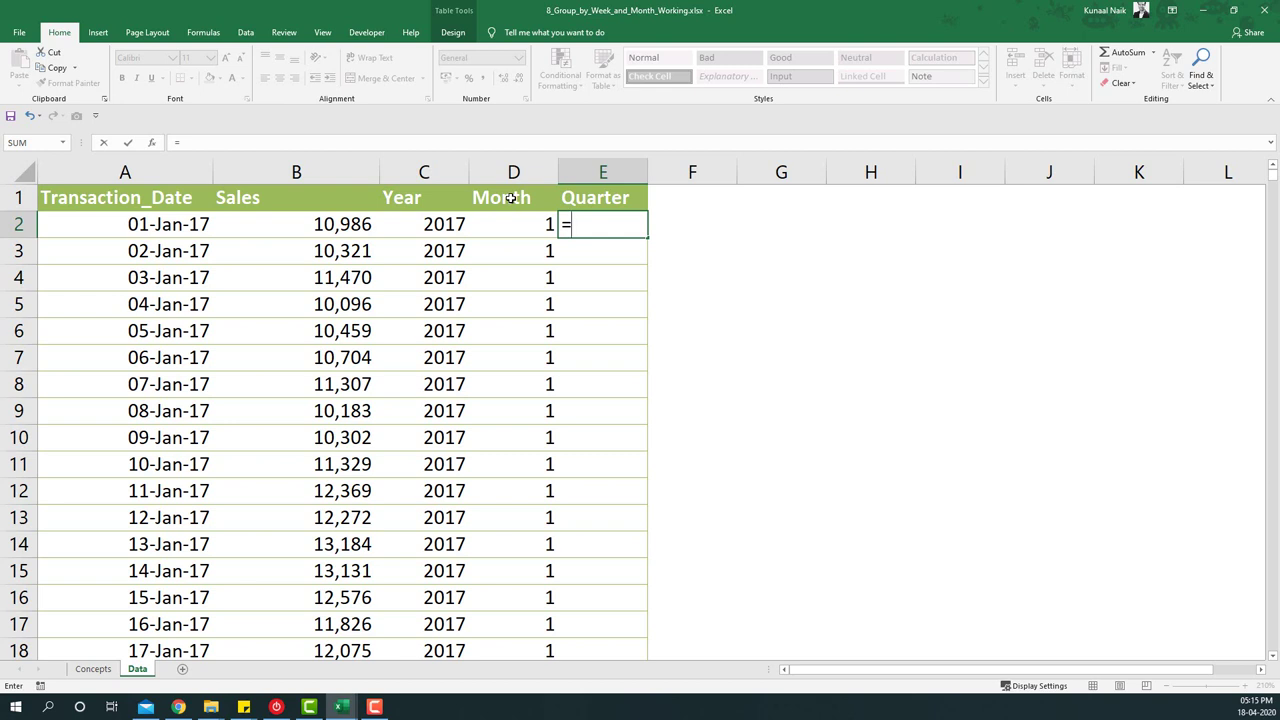
{"action": "type", "text": "rou"}
{"action": "key", "text": "Down"}
{"action": "key", "text": "Down"}
{"action": "key", "text": "Tab"}
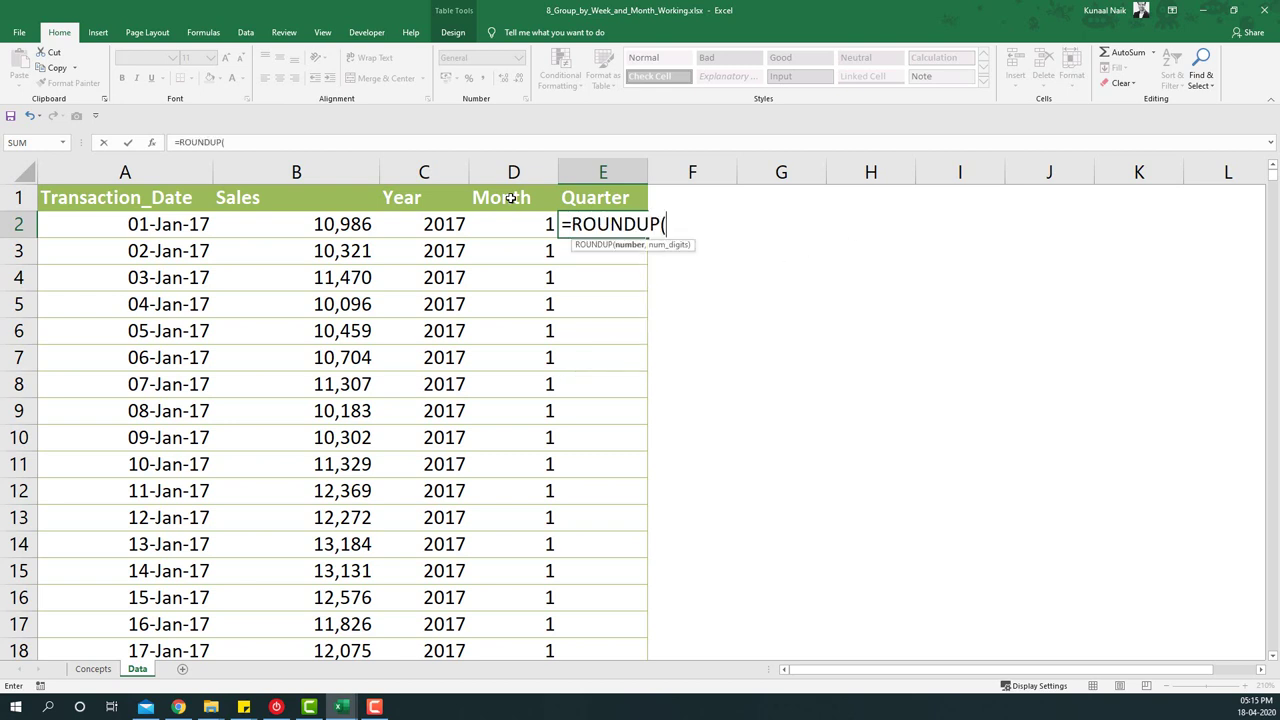
{"action": "key", "text": "Left"}
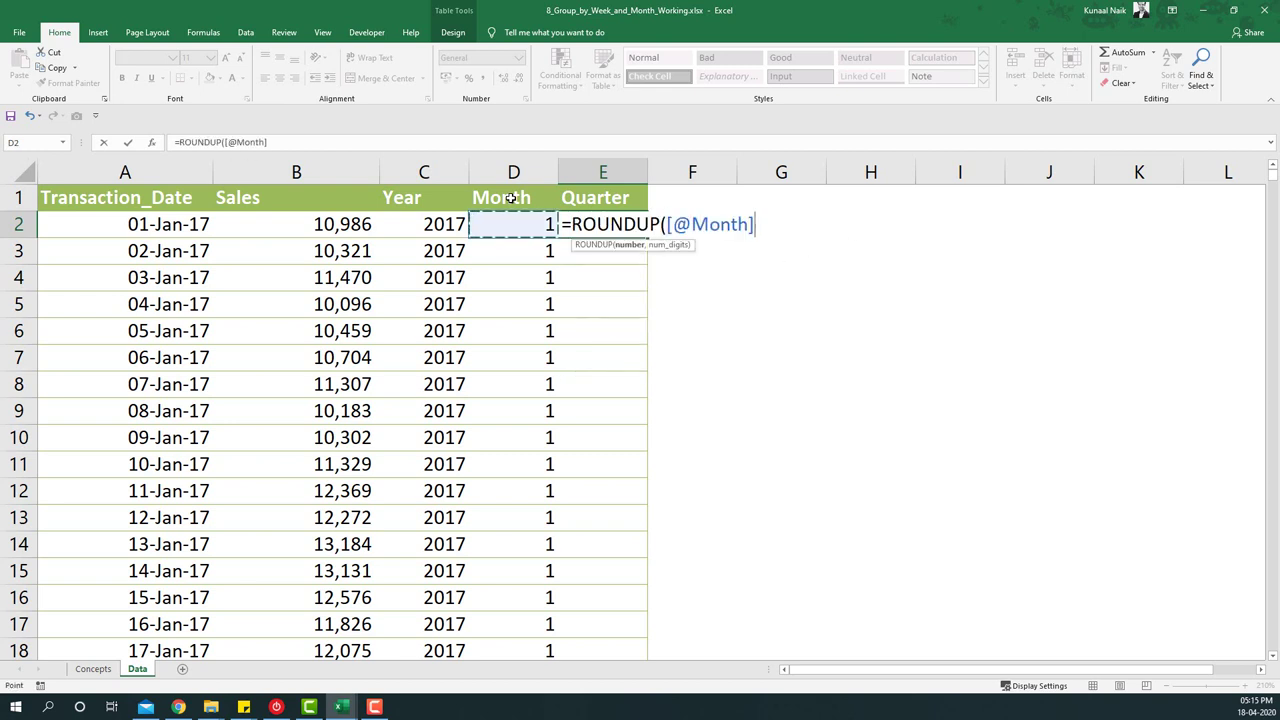
{"action": "type", "text": "/3"}
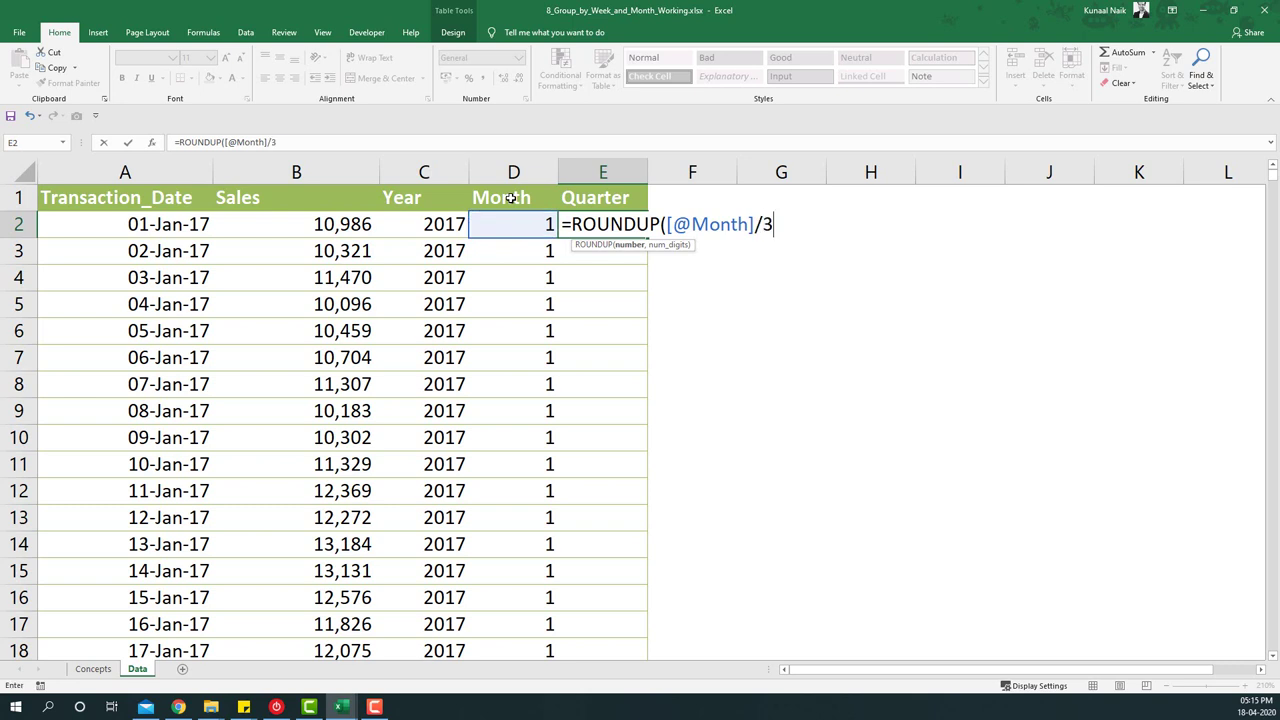
{"action": "type", "text": ",0)"}
{"action": "key", "text": "ctrl+Return"}
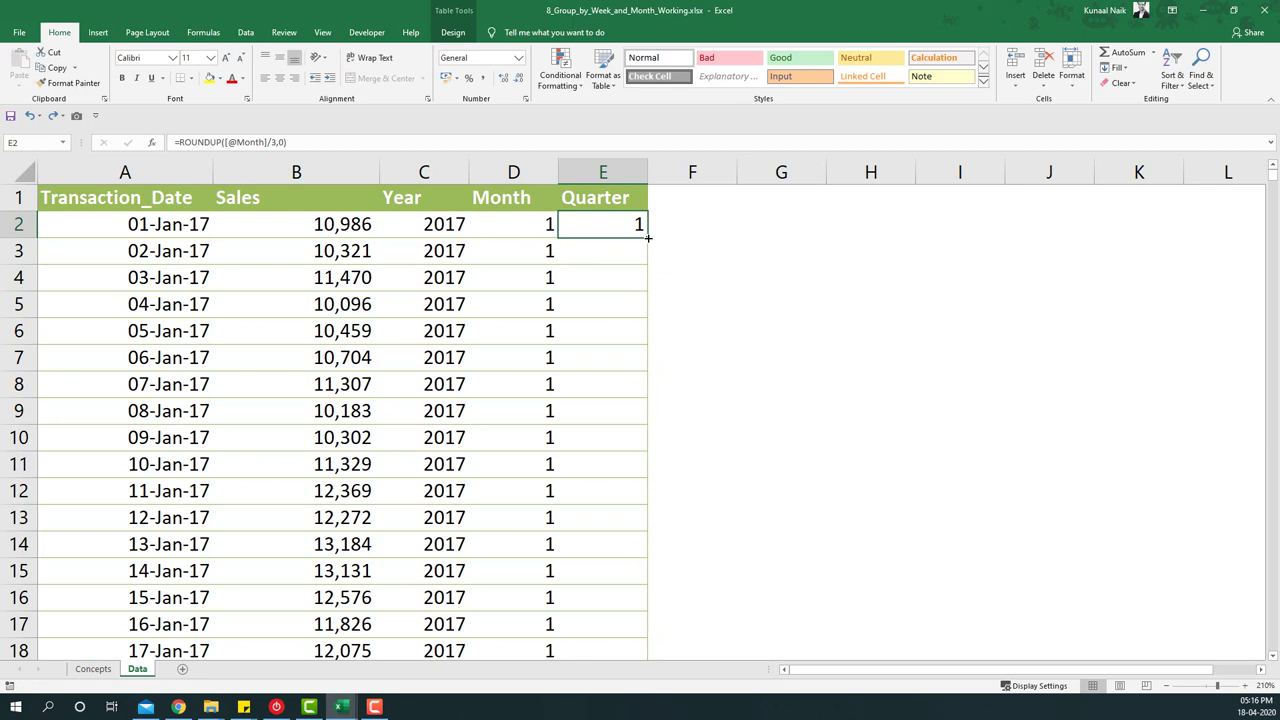
{"action": "double_click", "coordinate": [648, 237]}
Turn on table filters and check the Quarter filter list without changing it.
{"action": "left_click", "coordinate": [568, 197]}
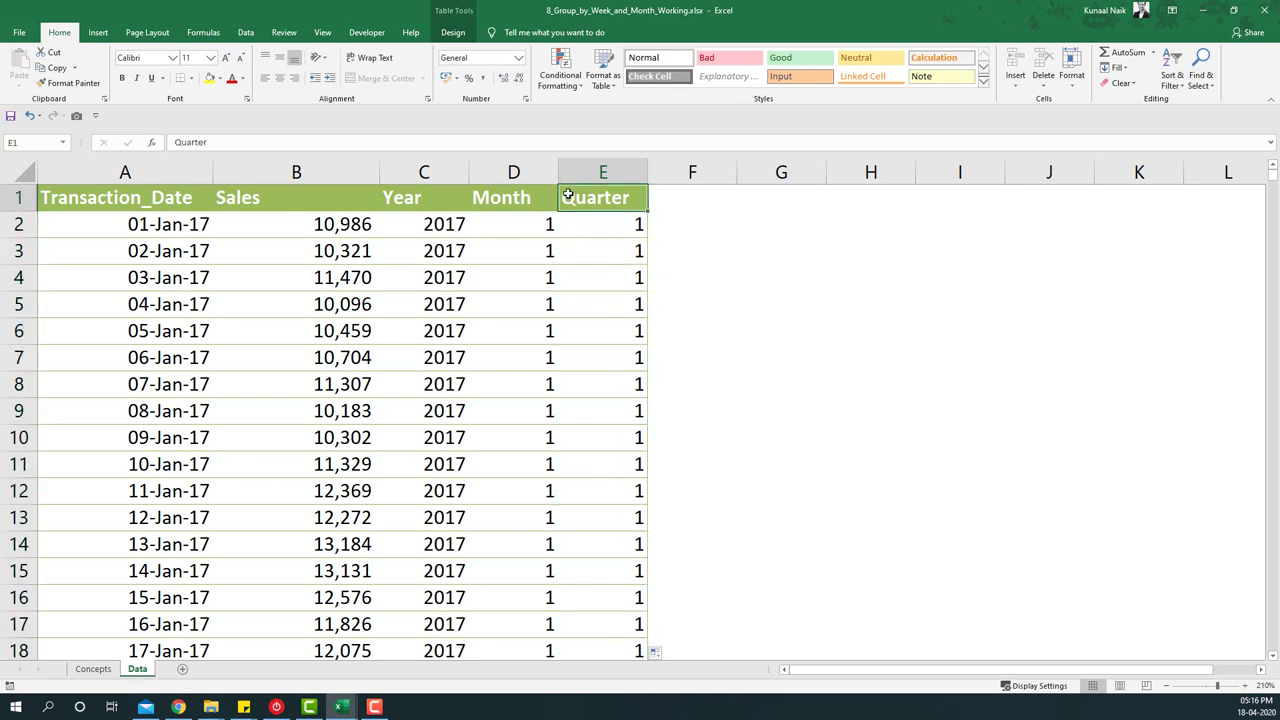
{"action": "key", "text": "ctrl+shift+l"}
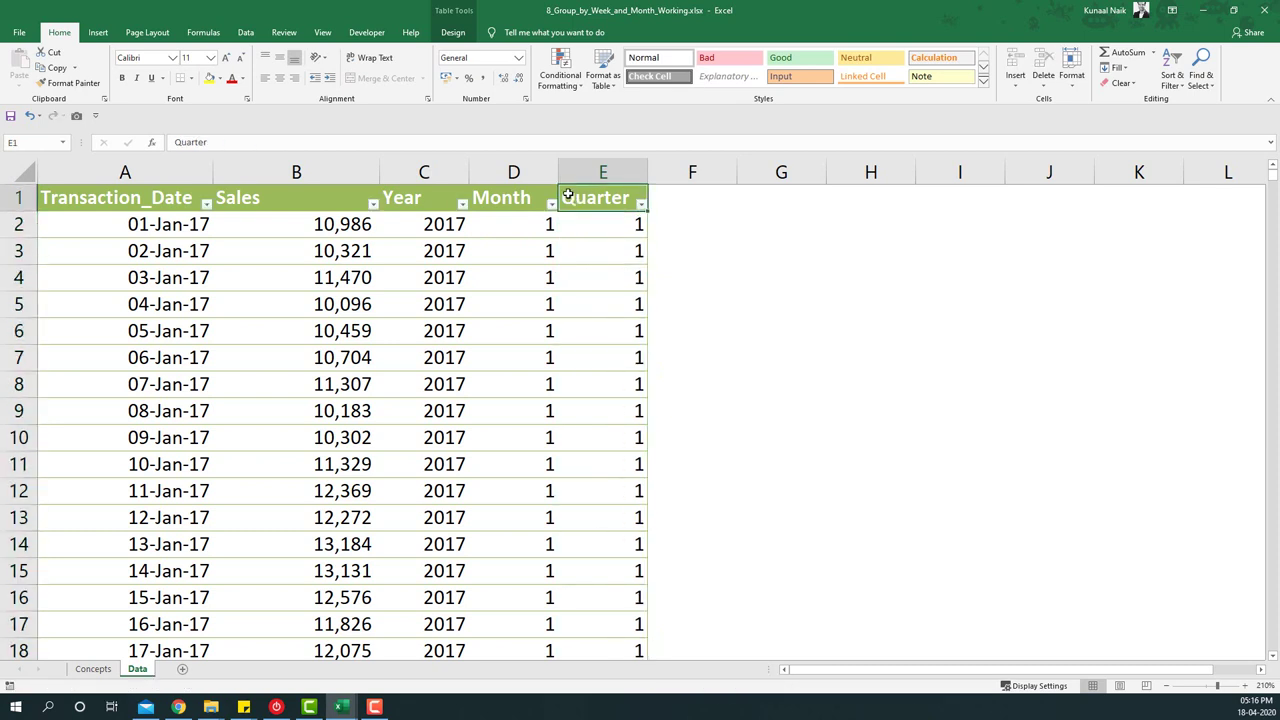
{"action": "left_click", "coordinate": [641, 203]}
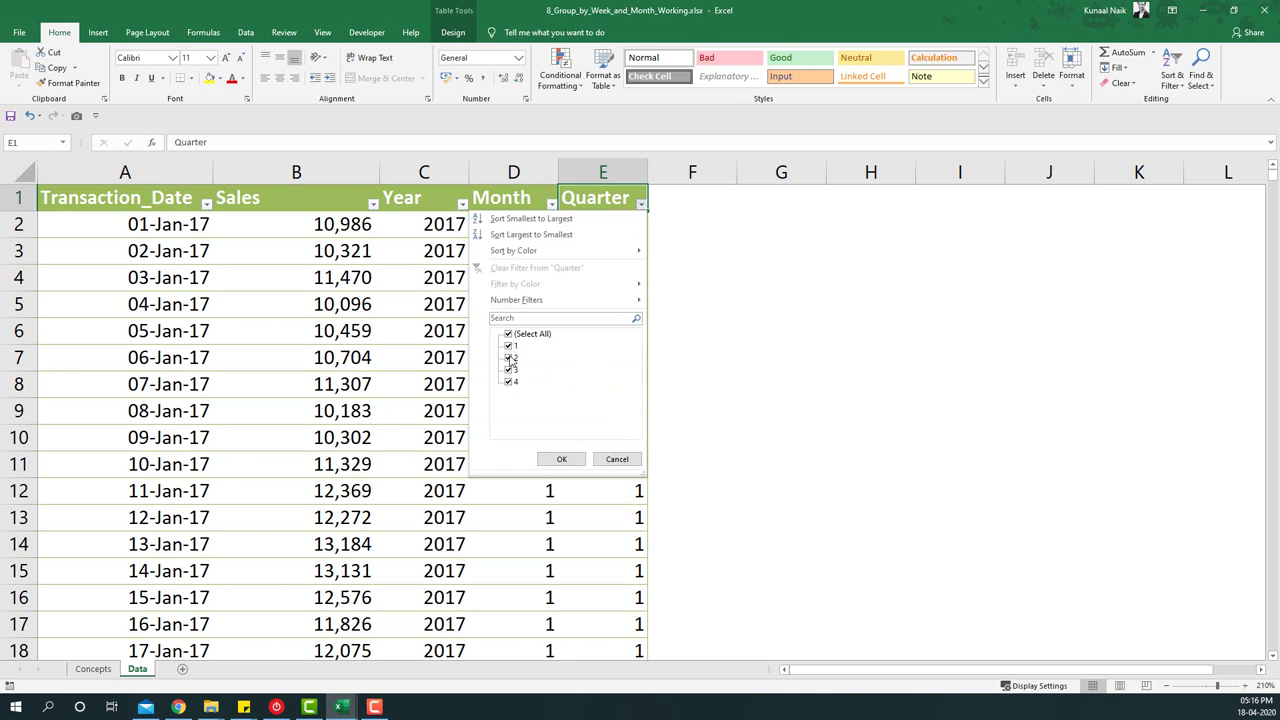
{"action": "left_click", "coordinate": [616, 459]}
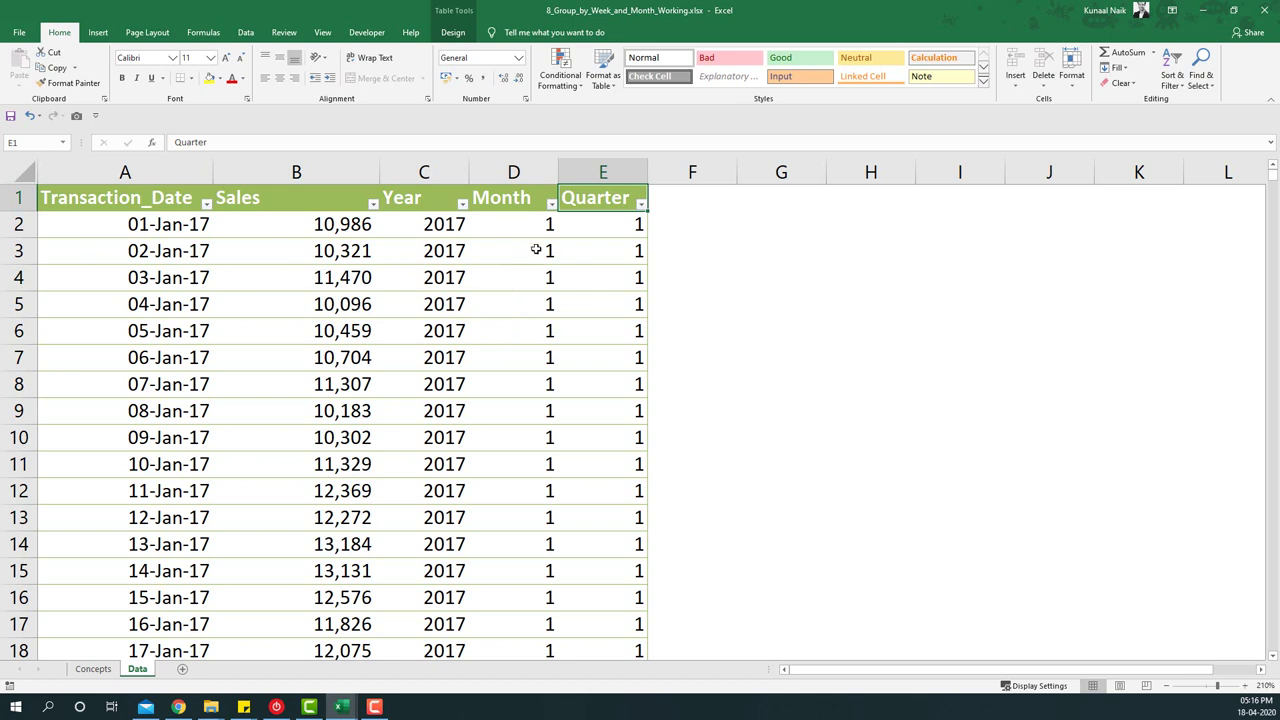
{"action": "left_click", "coordinate": [597, 228]}
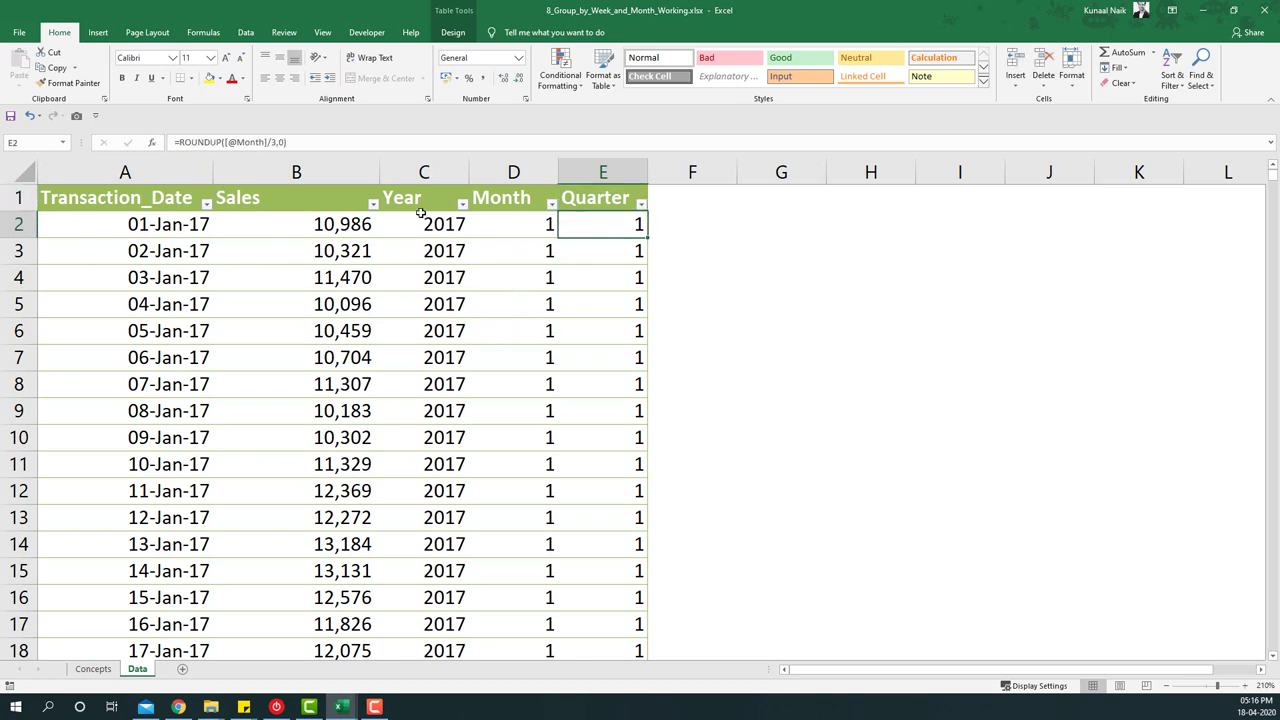
{"action": "left_click", "coordinate": [181, 144]}
{"action": "type", "text": "\"Q\""}
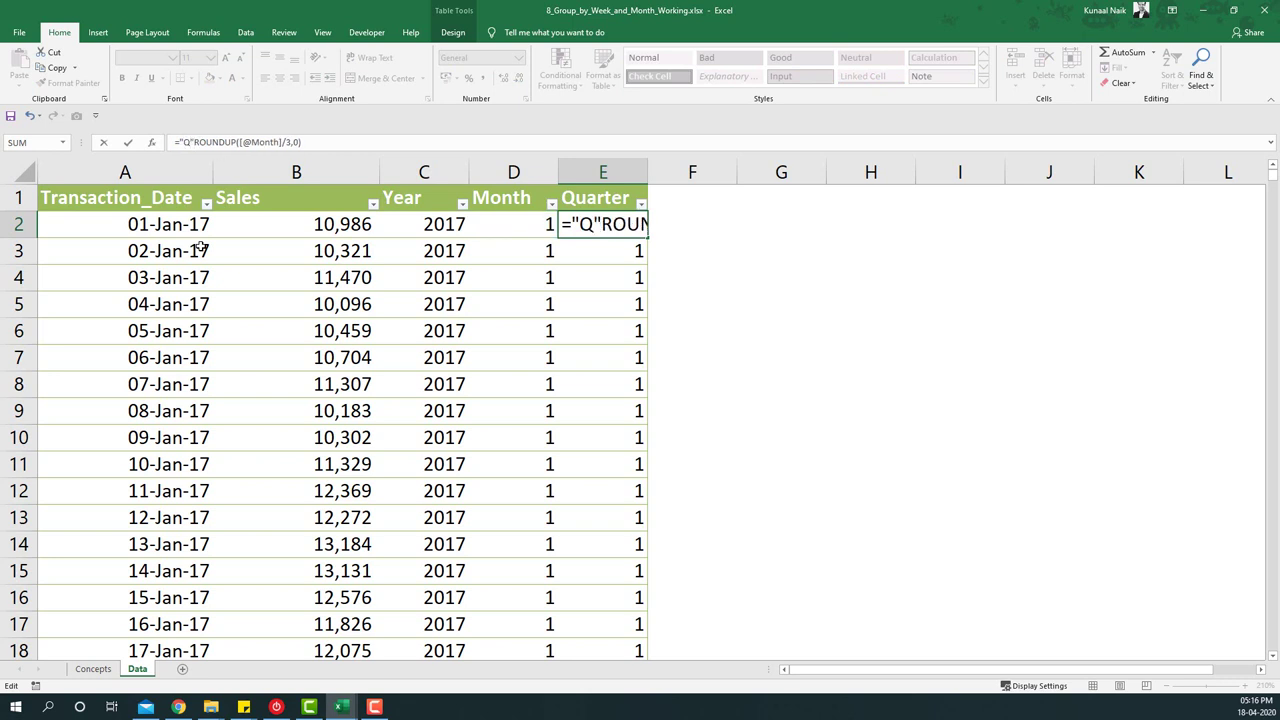
{"action": "type", "text": "&"}
{"action": "key", "text": "Return"}
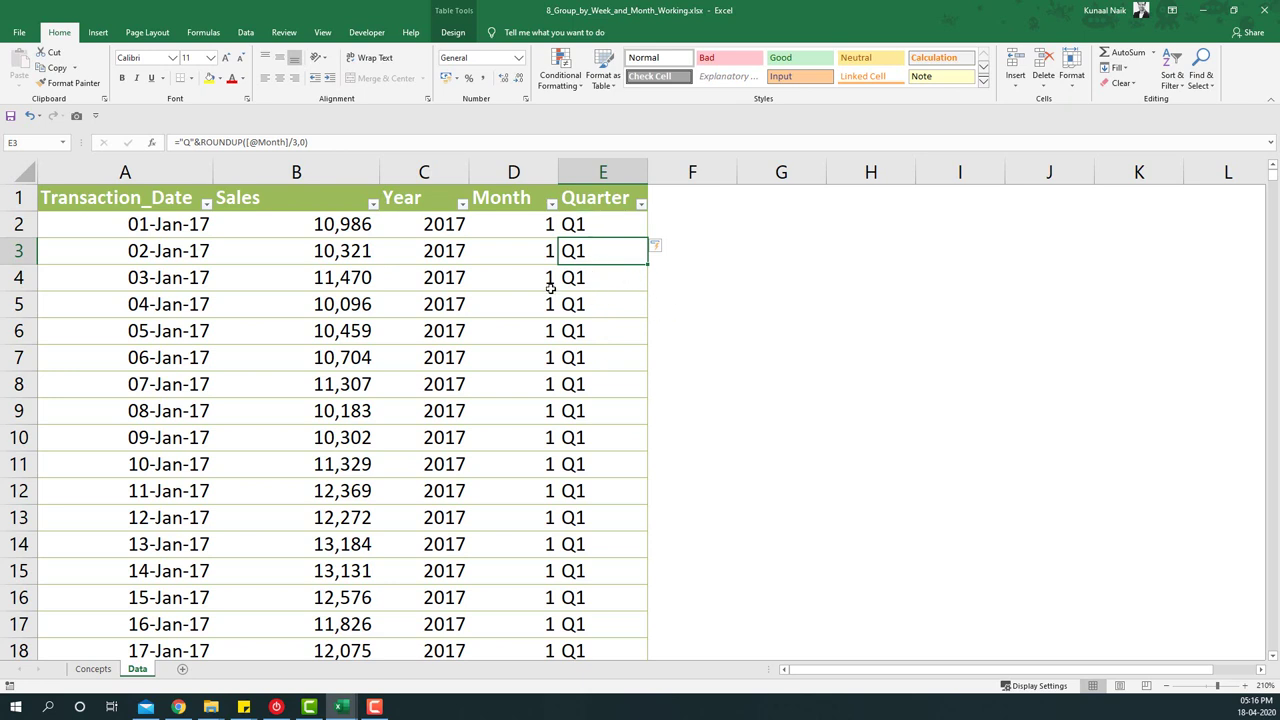
{"action": "left_click_drag", "start_coordinate": [523, 219], "coordinate": [517, 381]}
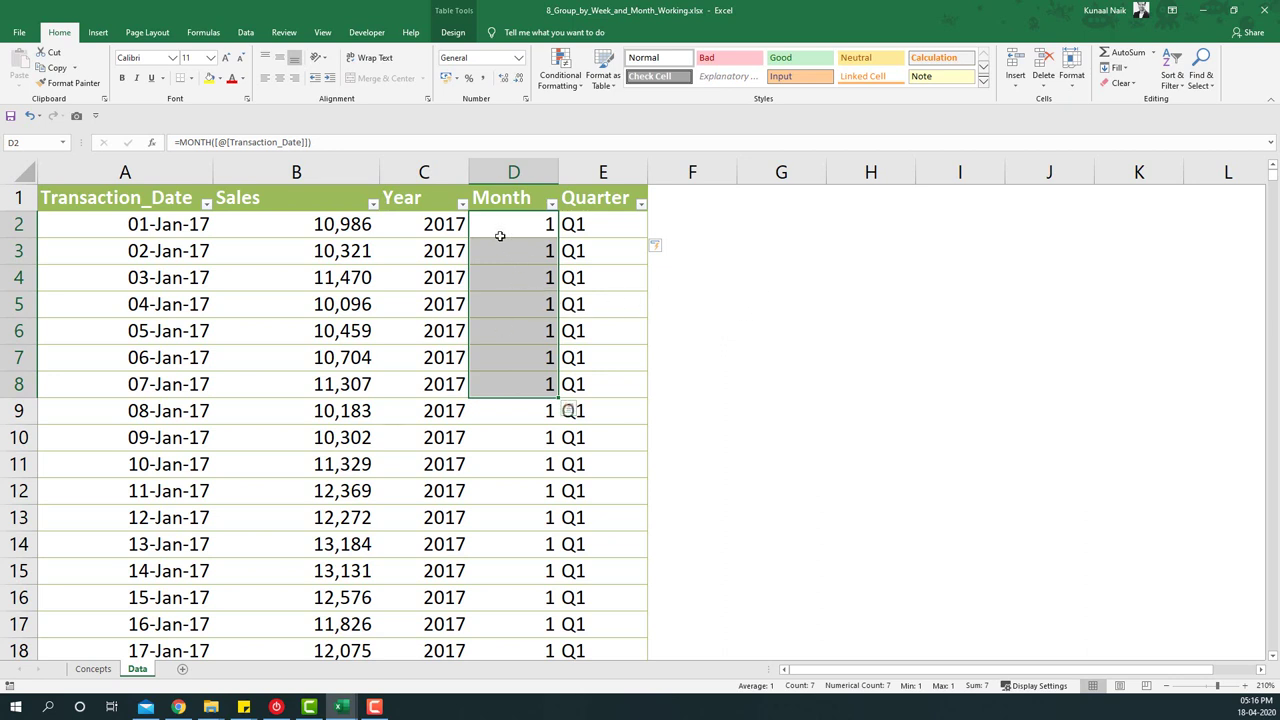
{"action": "left_click", "coordinate": [671, 199]}
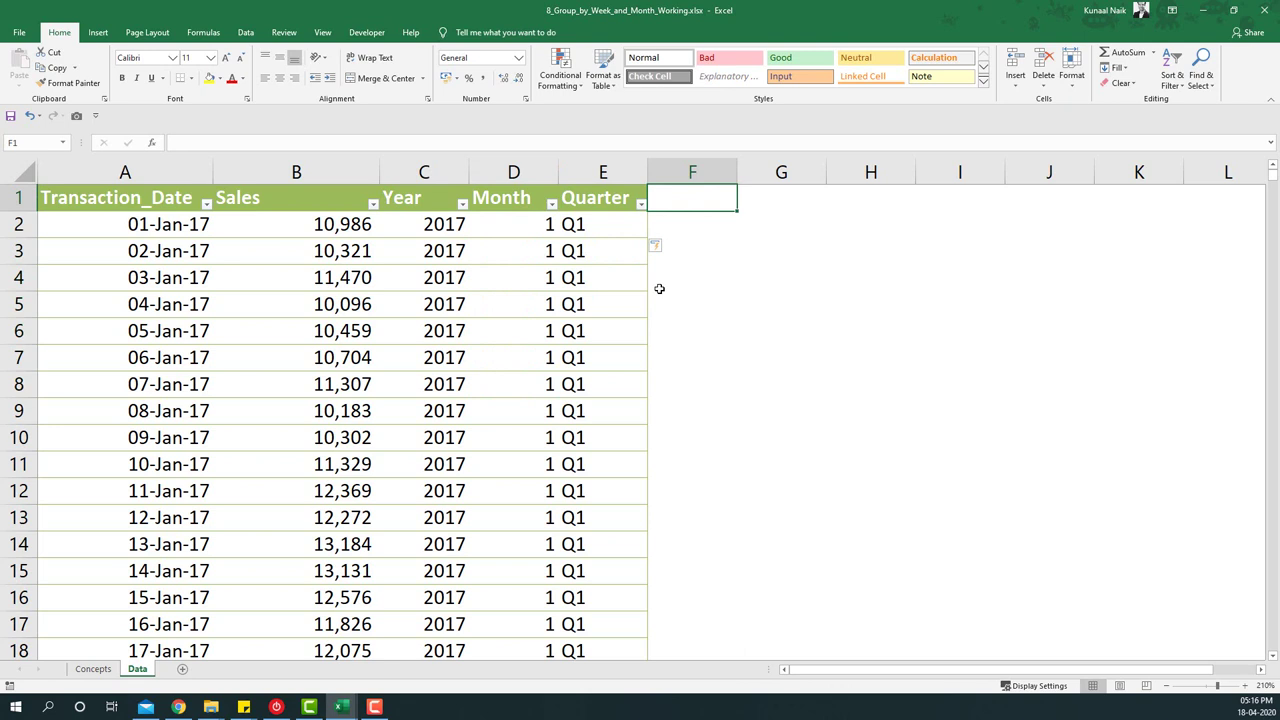
Add a Week column calculated with =WEEKNUM([@[Transaction_Date]]).
{"action": "type", "text": "Wee"}
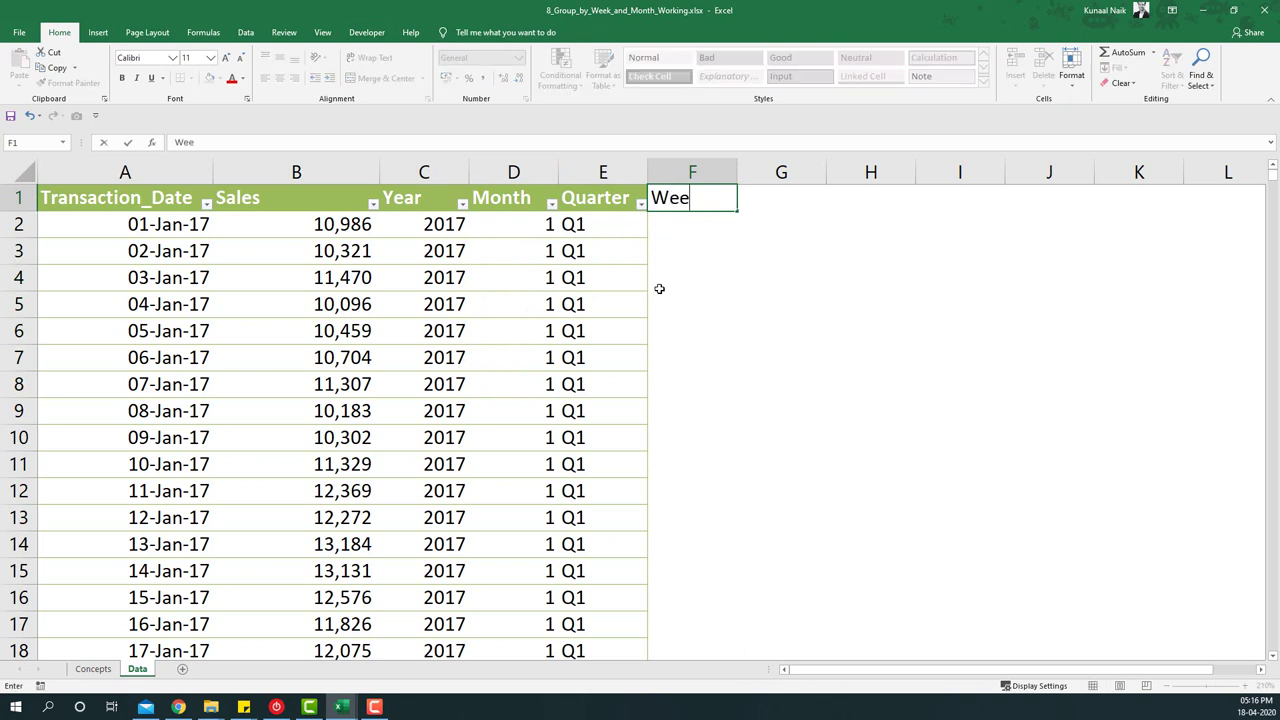
{"action": "type", "text": "k"}
{"action": "key", "text": "Return"}
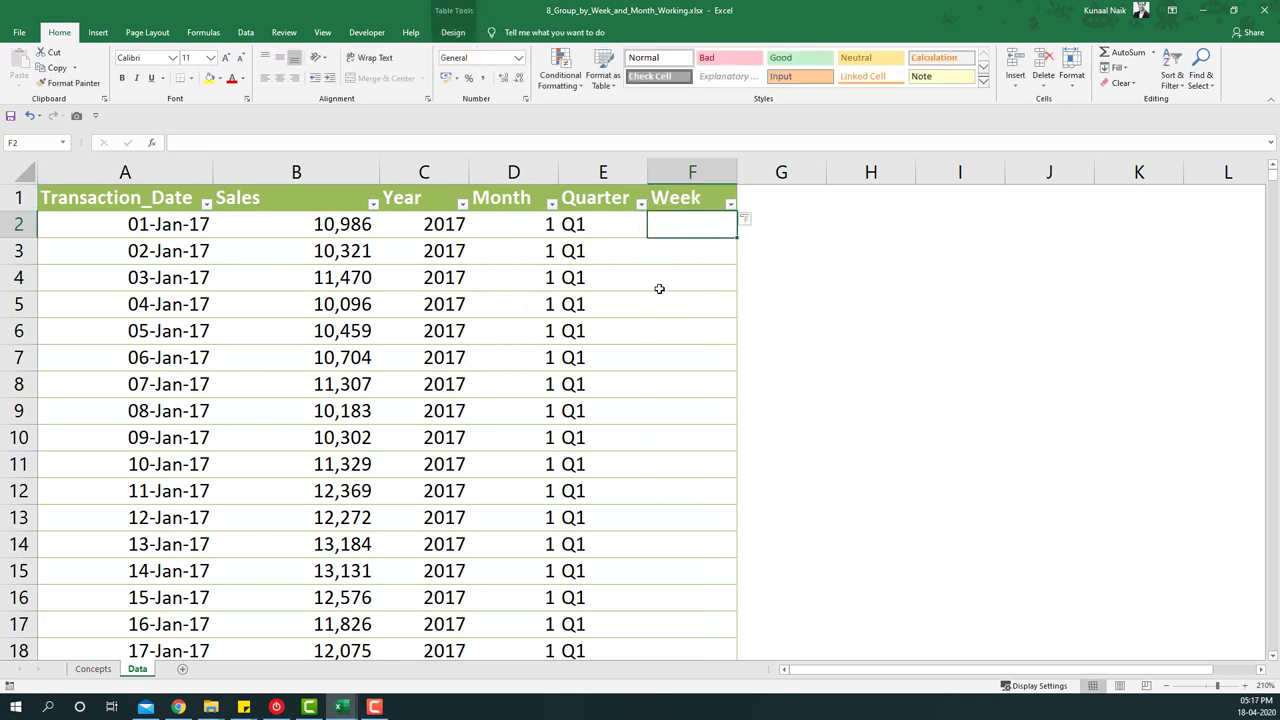
{"action": "type", "text": "="}
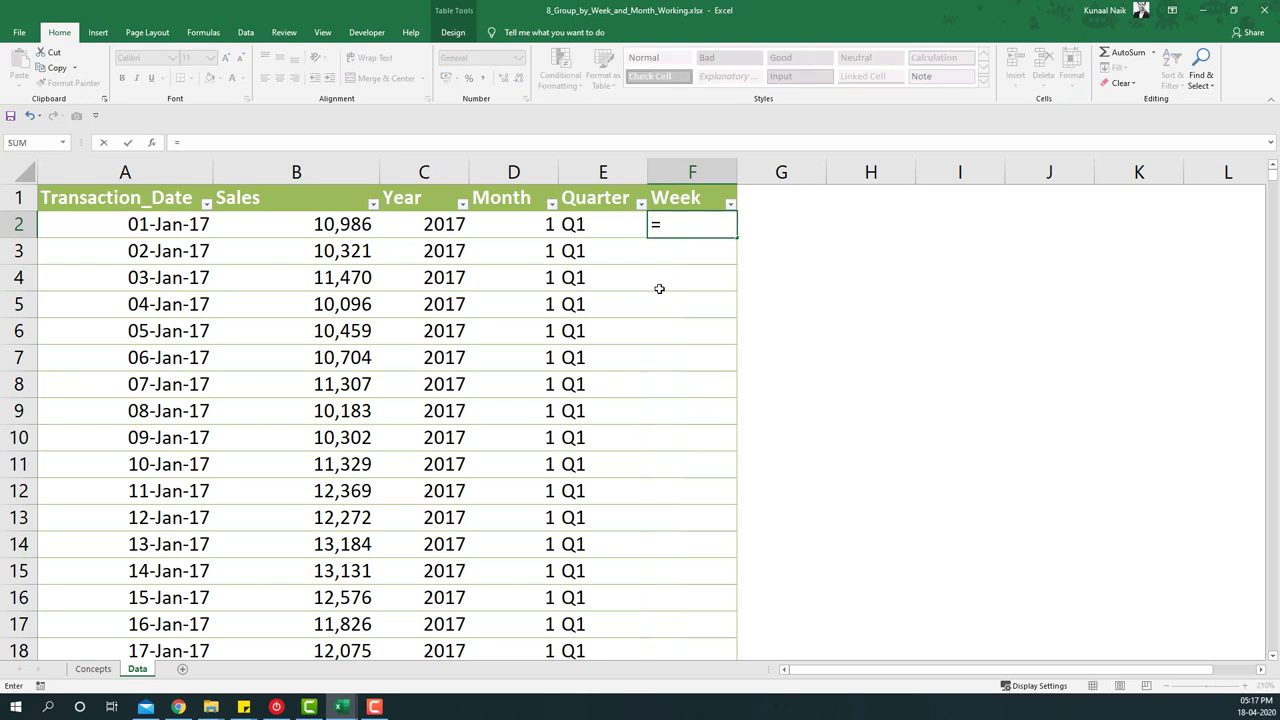
{"action": "type", "text": "wee"}
{"action": "key", "text": "Down"}
{"action": "key", "text": "Tab"}
{"action": "key", "text": "Left"}
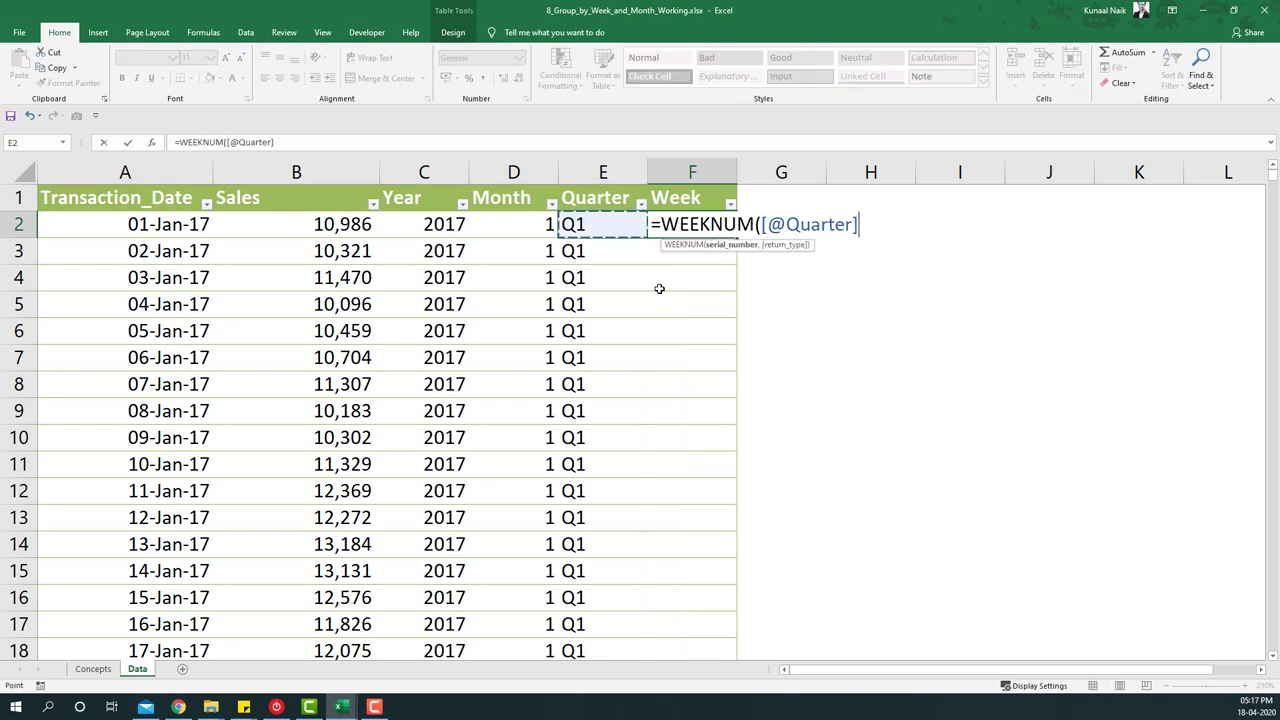
{"action": "key", "text": "Left"}
{"action": "key", "text": "Left"}
{"action": "key", "text": "Left"}
{"action": "key", "text": "Left"}
{"action": "key", "text": "Return"}
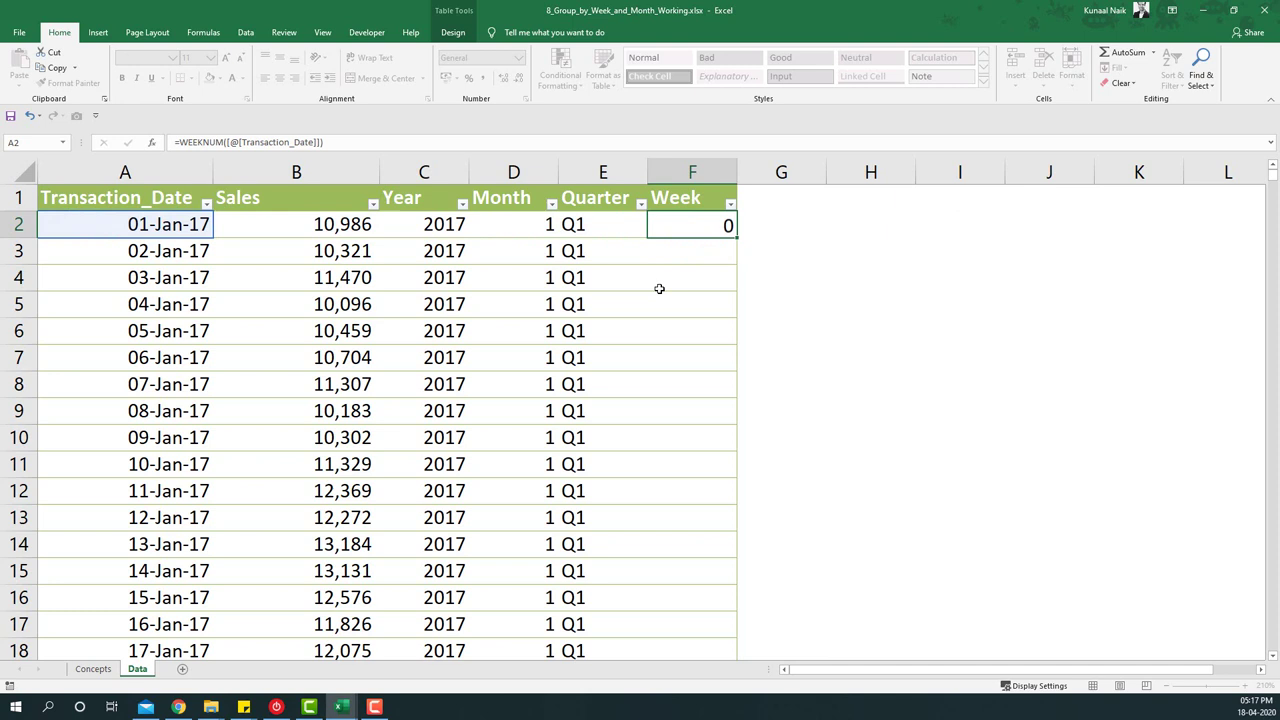
Review the week numbers in the Week filter list without filtering, then select inside the sales table.
{"action": "left_click", "coordinate": [730, 203]}
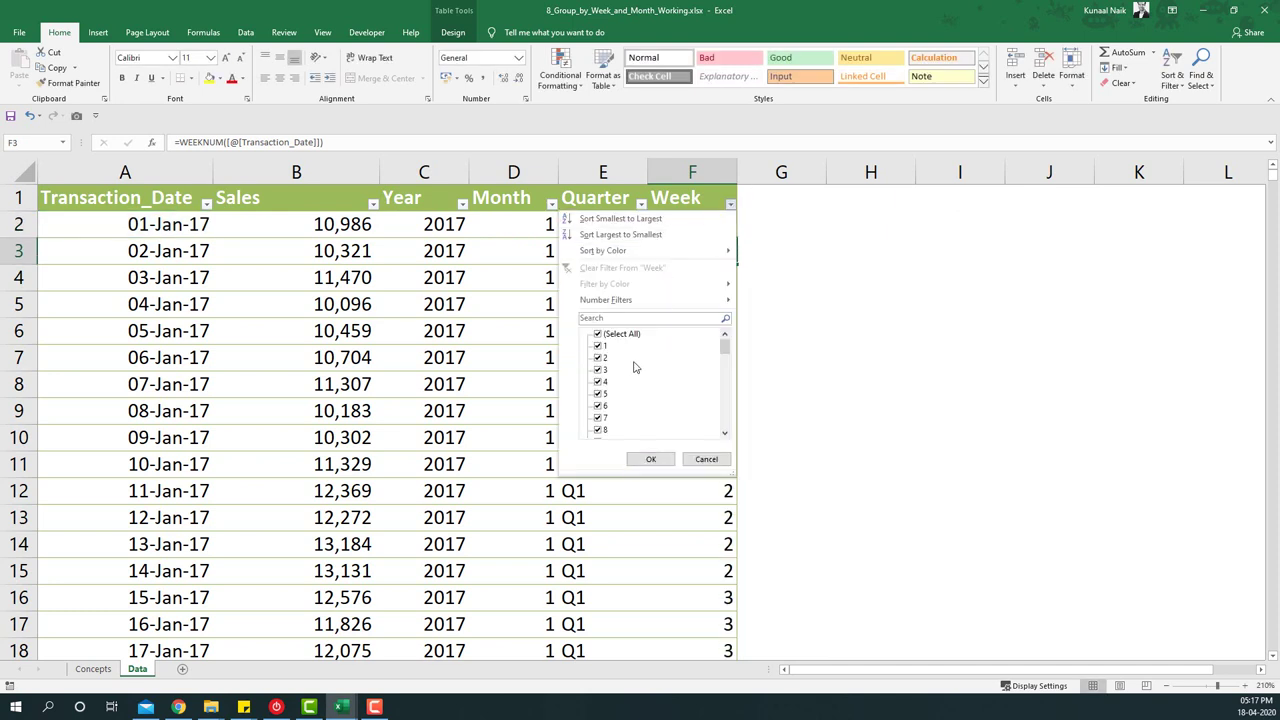
{"action": "scroll", "coordinate": [633, 368], "scroll_direction": "down", "scroll_amount": 13}
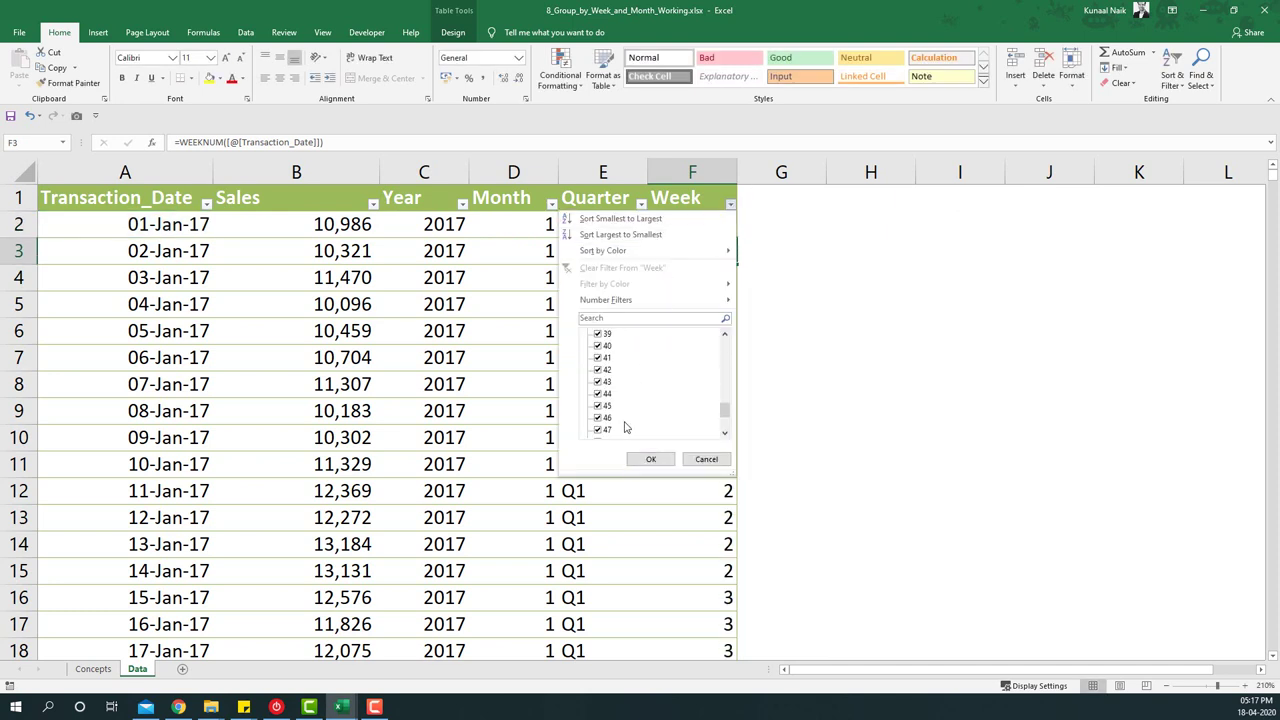
{"action": "key", "text": "Escape"}
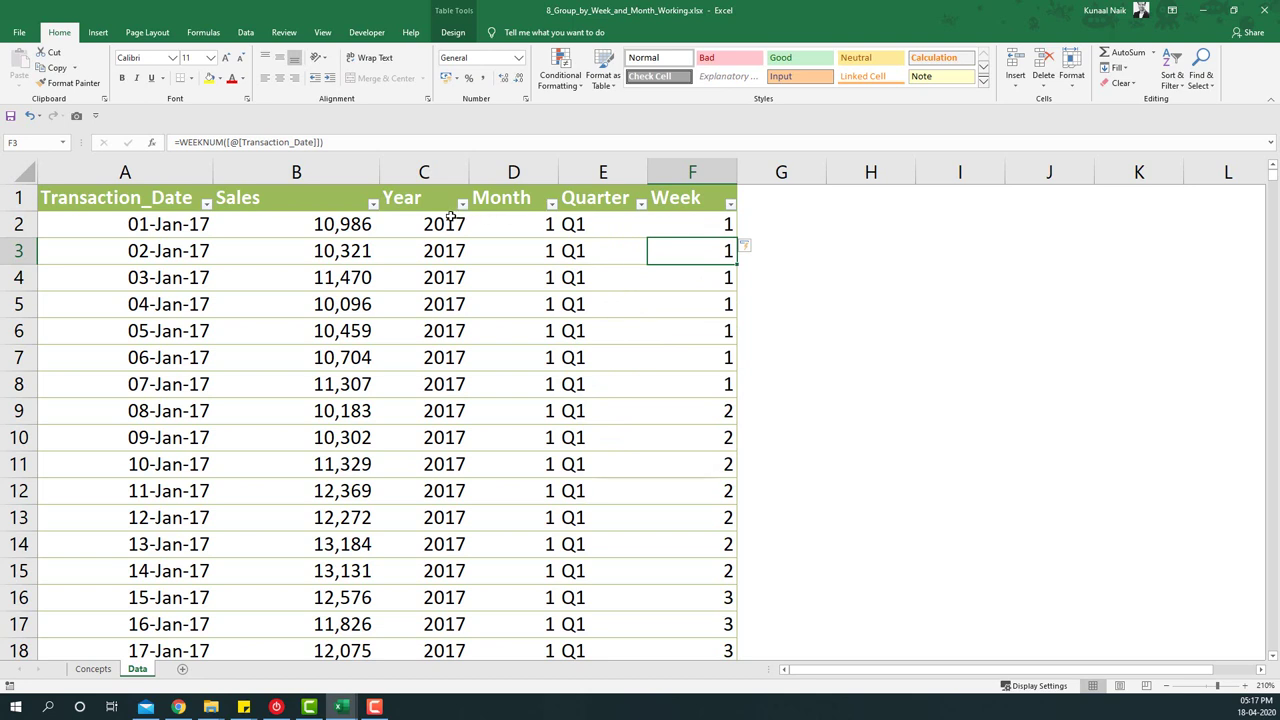
{"action": "left_click_drag", "start_coordinate": [426, 172], "coordinate": [700, 174]}
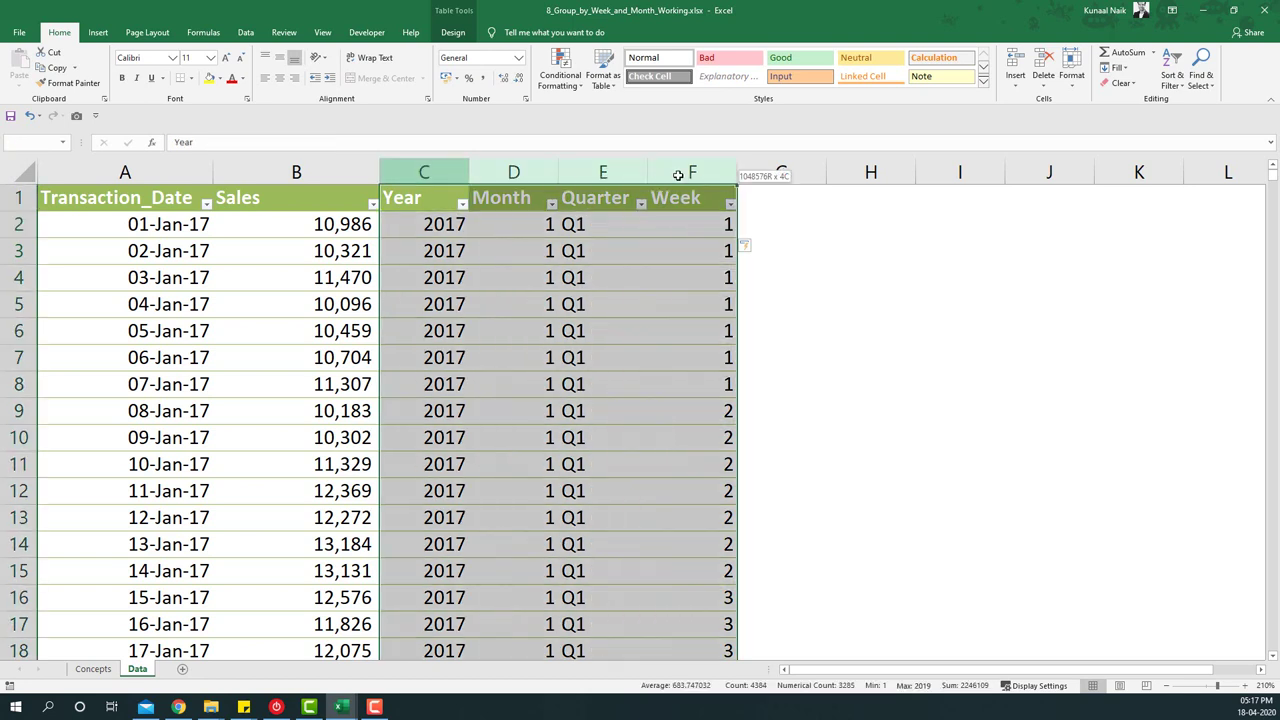
{"action": "left_click", "coordinate": [513, 278]}
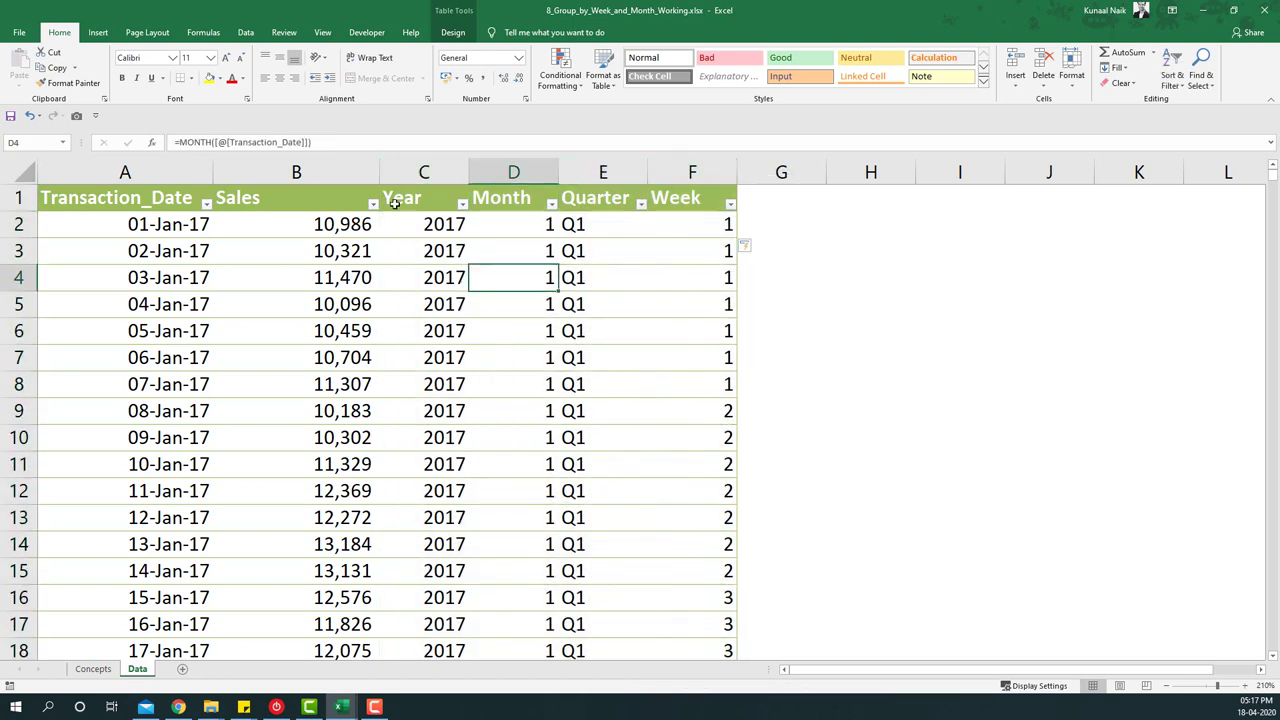
{"action": "left_click", "coordinate": [270, 309]}
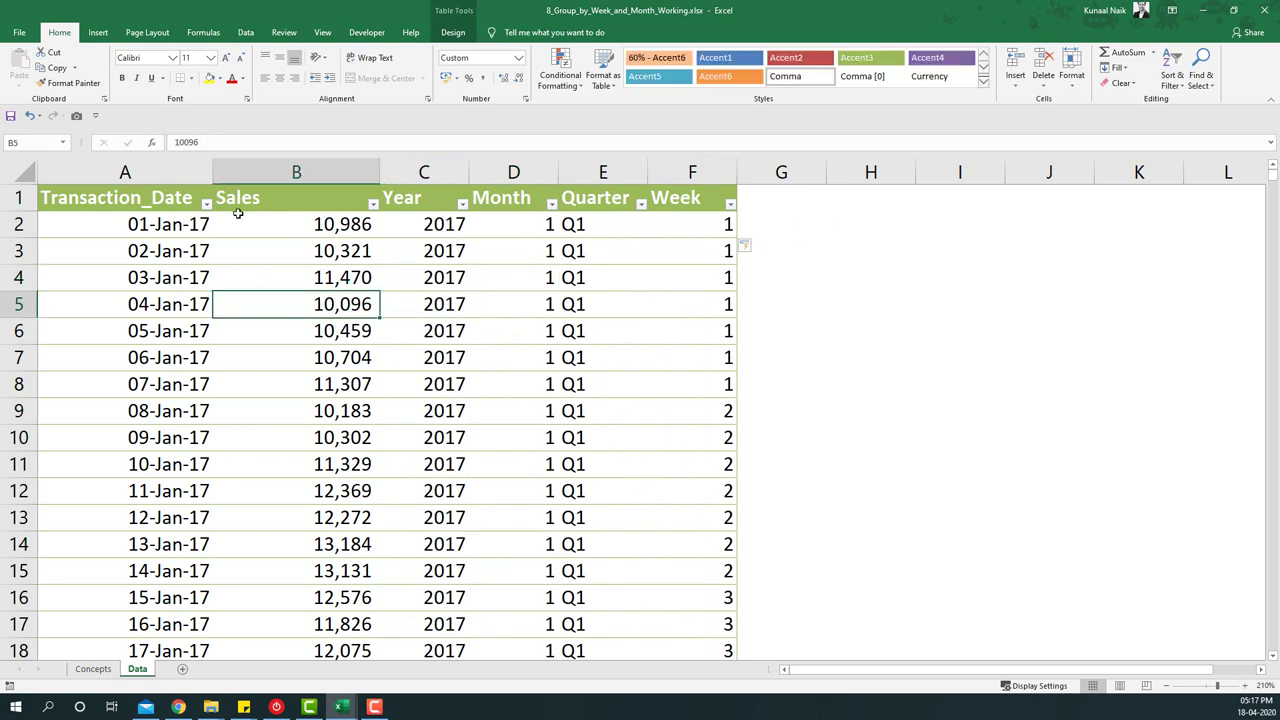
Insert a PivotTable on a new sheet named Summary and add Sales to Values.
{"action": "left_click", "coordinate": [98, 32]}
{"action": "left_click", "coordinate": [24, 68]}
{"action": "key", "text": "Escape"}
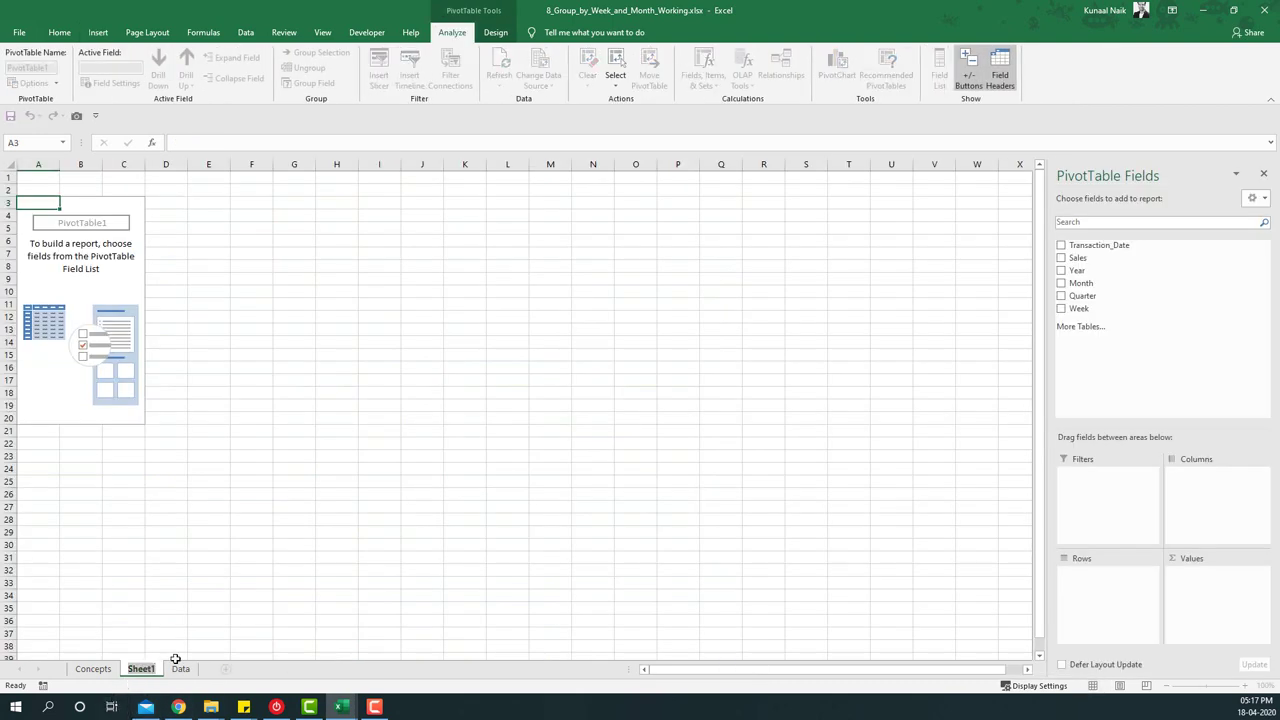
{"action": "key", "text": "alt+h"}
{"action": "type", "text": "orSummary"}
{"action": "key", "text": "Return"}
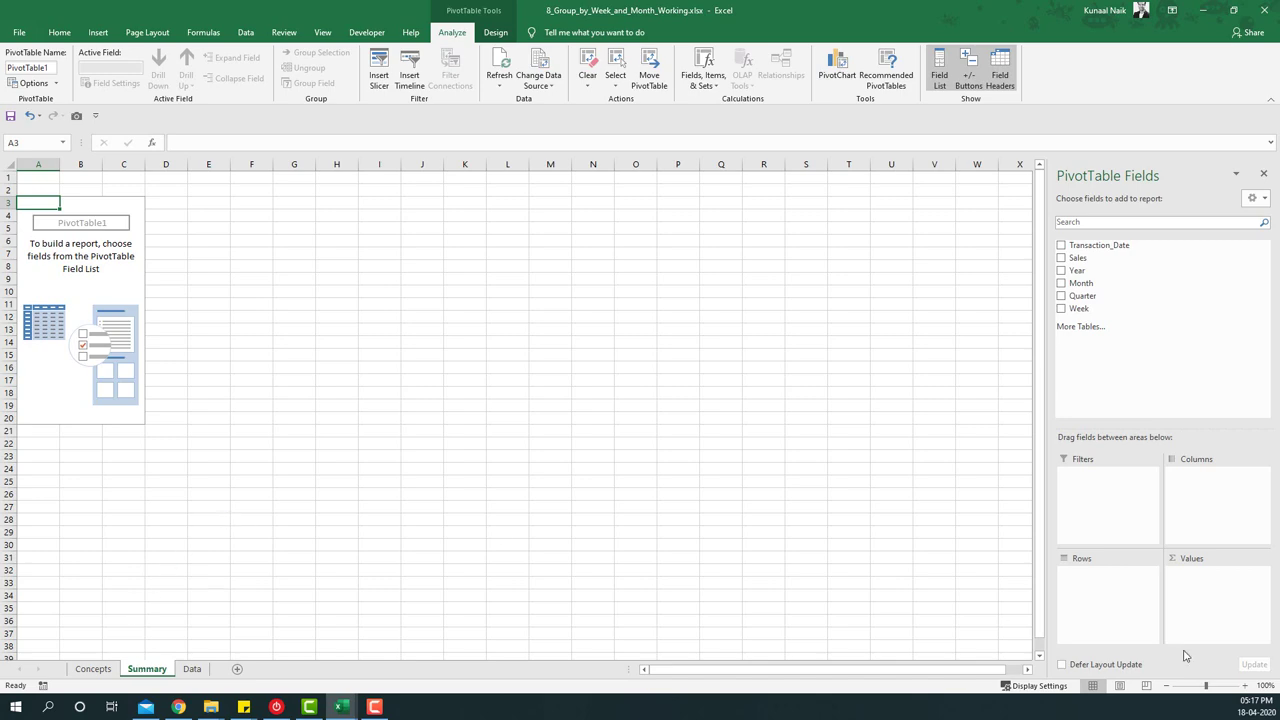
{"action": "left_click", "coordinate": [1244, 685]}
{"action": "left_click", "coordinate": [1244, 685]}
{"action": "left_click", "coordinate": [1244, 685]}
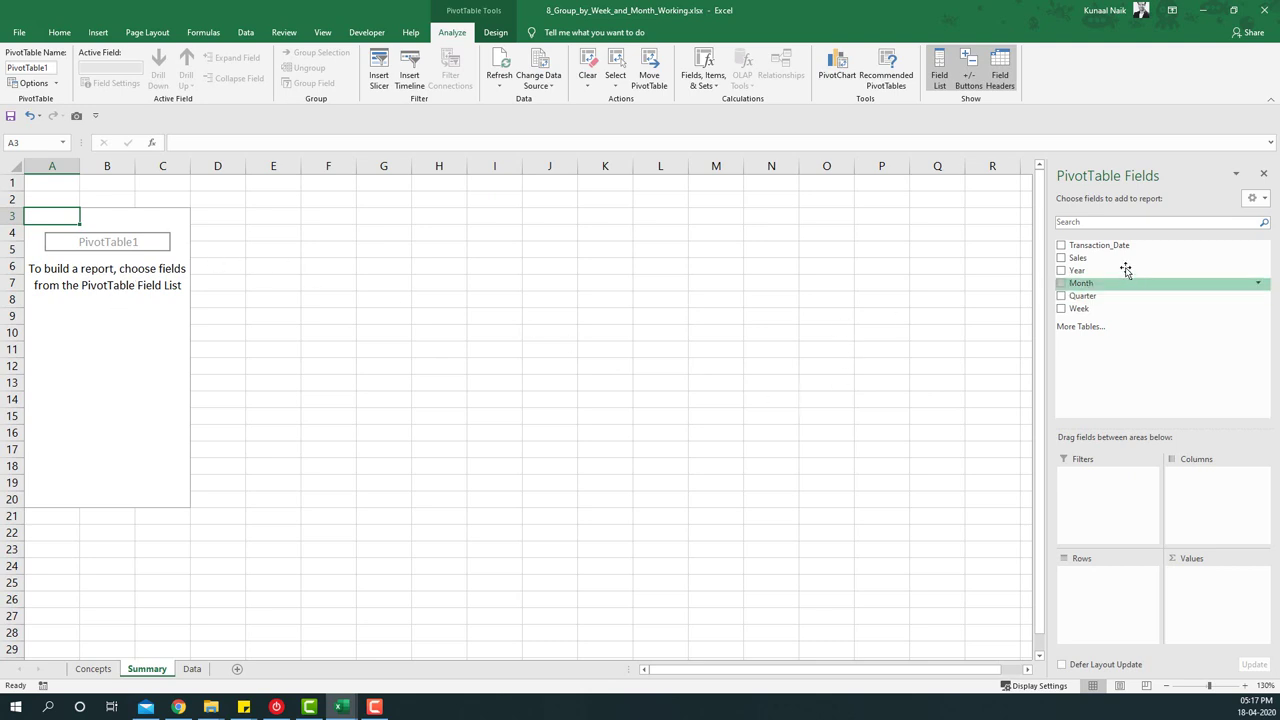
{"action": "left_click_drag", "start_coordinate": [1120, 260], "coordinate": [1232, 595]}
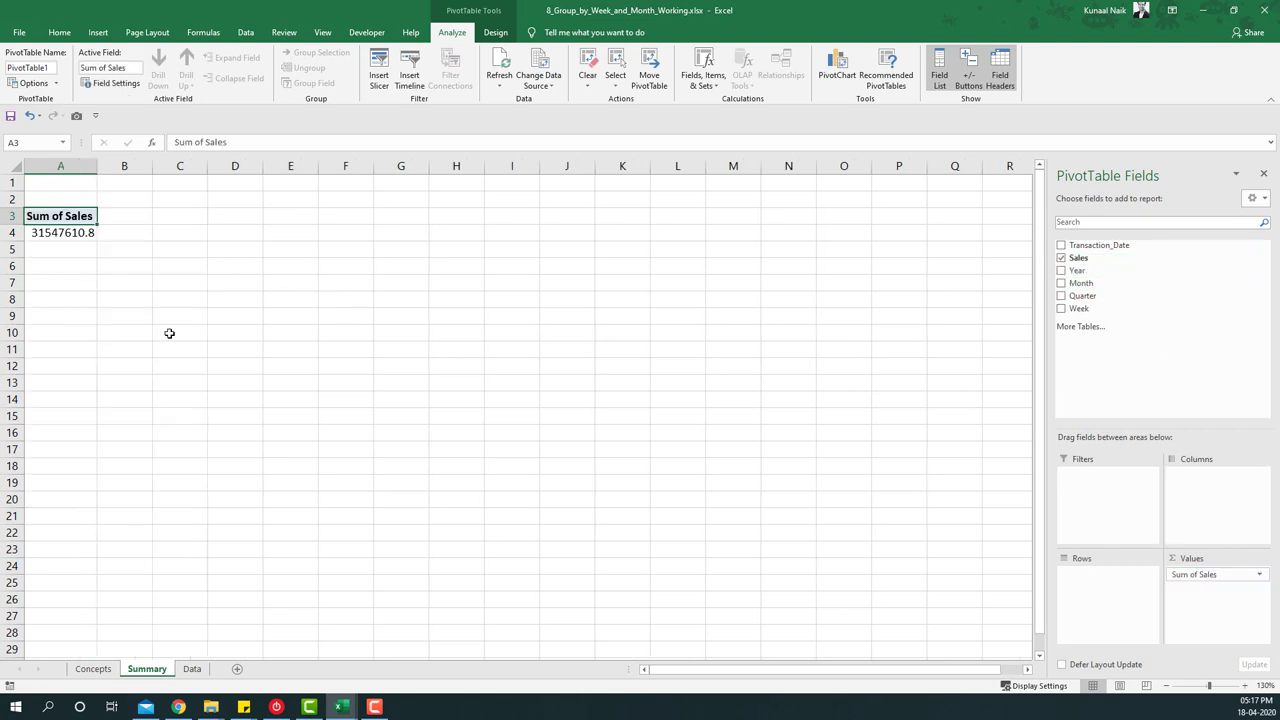
Format Sum of Sales as Currency with the $ English (United States) symbol and 0 decimals.
{"action": "right_click", "coordinate": [52, 237]}
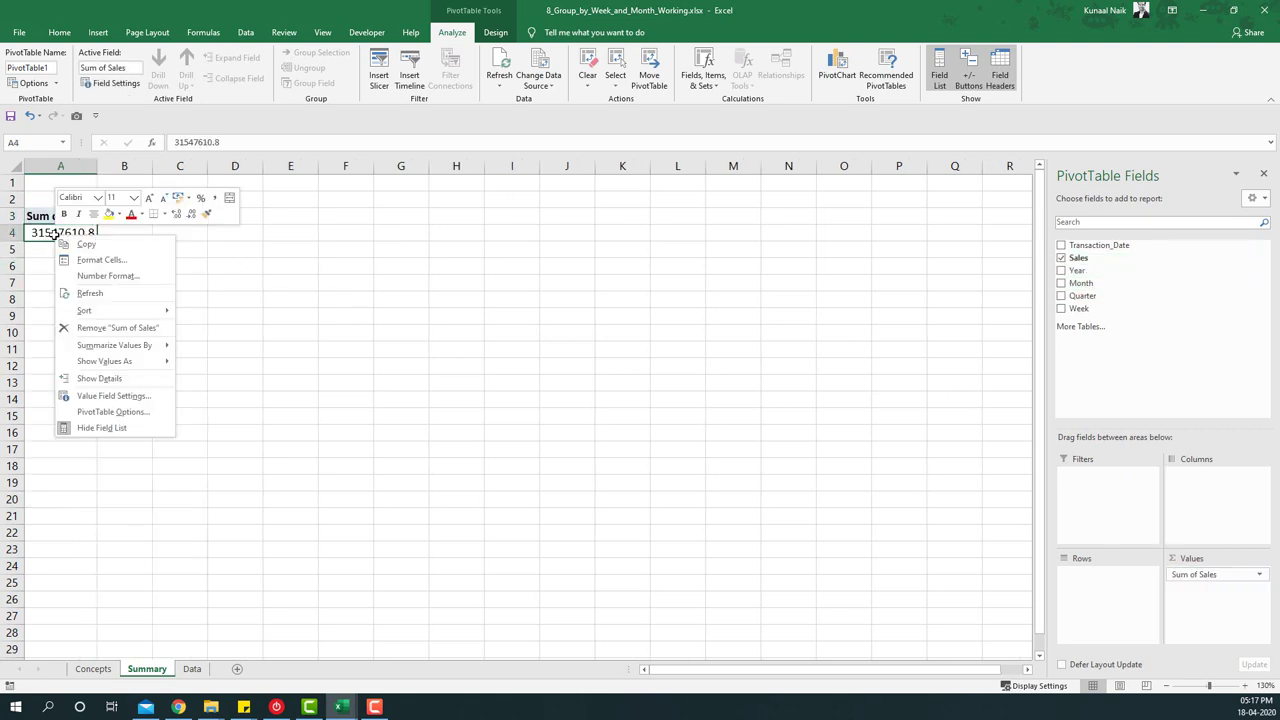
{"action": "left_click", "coordinate": [108, 276]}
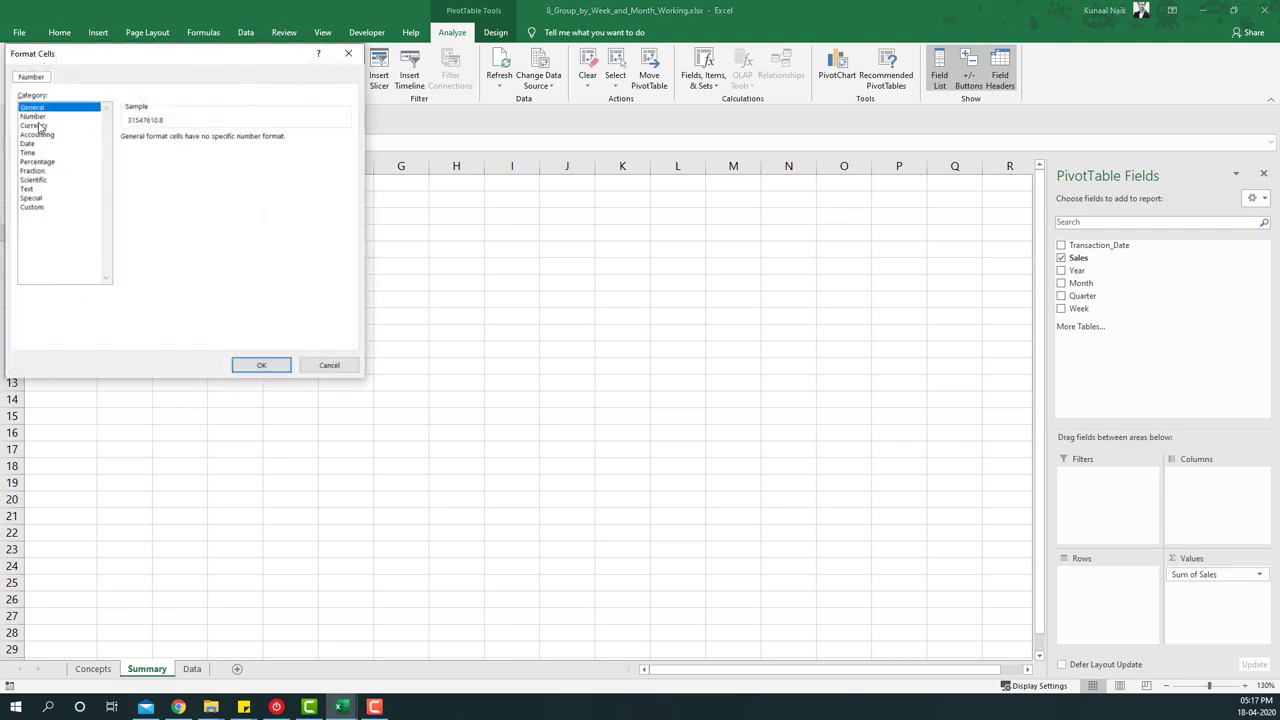
{"action": "left_click", "coordinate": [38, 126]}
{"action": "left_click", "coordinate": [171, 158]}
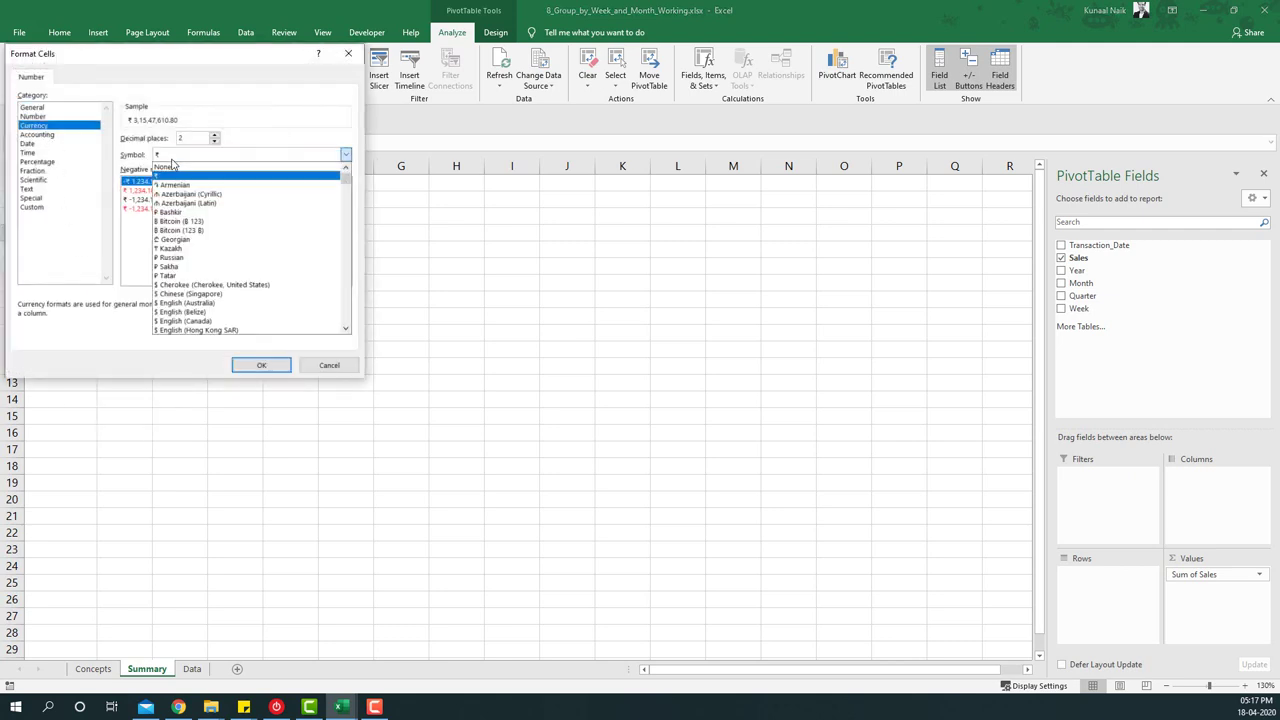
{"action": "scroll", "coordinate": [228, 314], "scroll_direction": "down", "scroll_amount": 3}
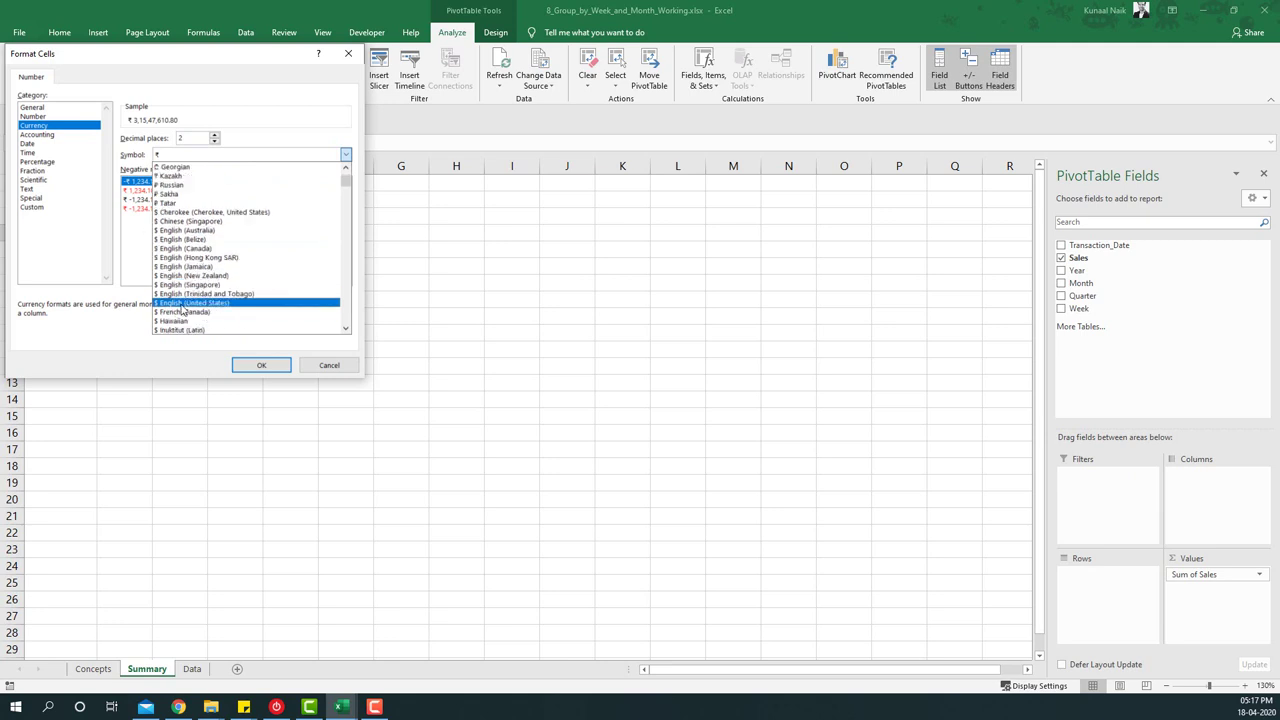
{"action": "left_click", "coordinate": [183, 304]}
{"action": "left_click", "coordinate": [214, 142]}
{"action": "left_click", "coordinate": [214, 142]}
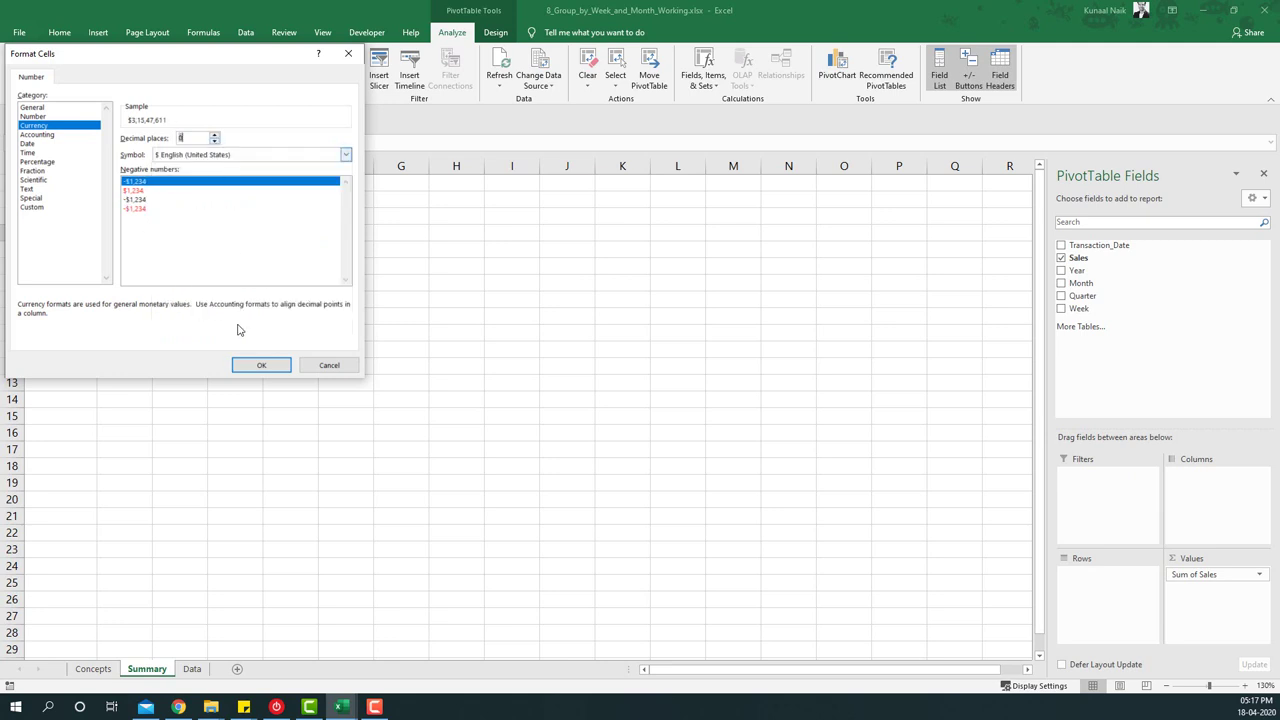
{"action": "left_click", "coordinate": [258, 366]}
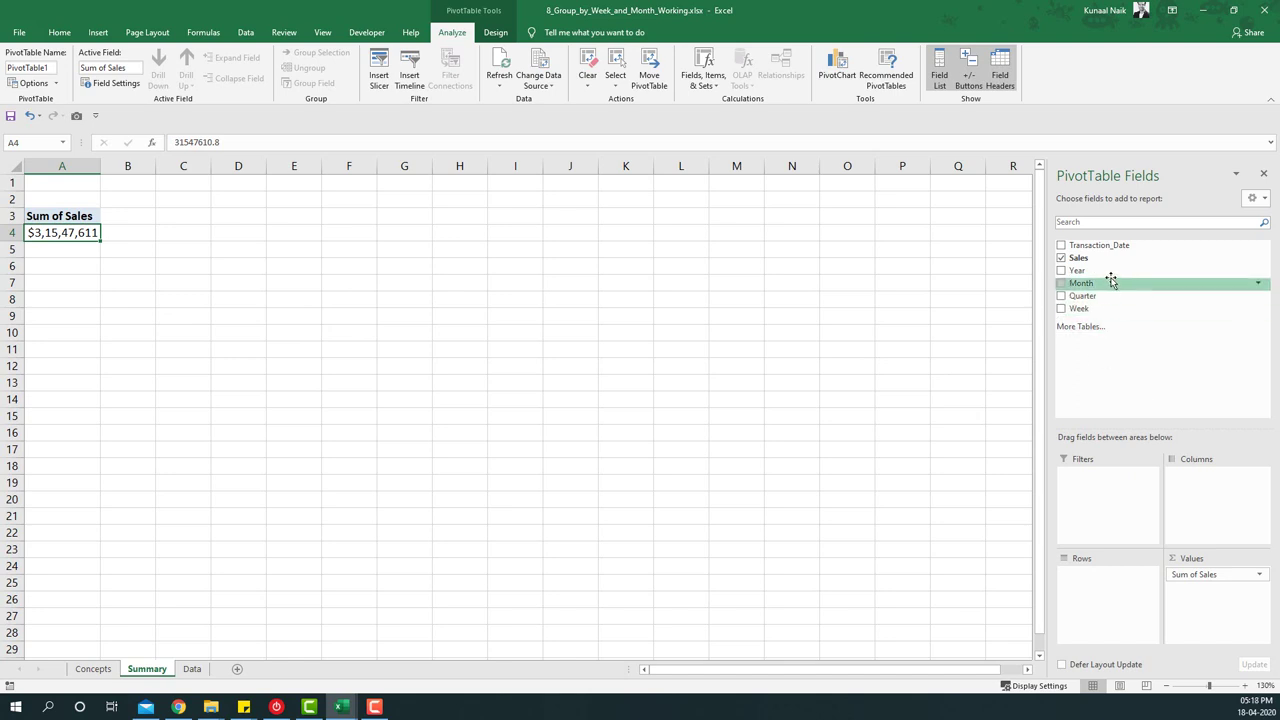
Put Month and Week in the pivot rows and Year in the Columns area.
{"action": "left_click_drag", "start_coordinate": [1111, 283], "coordinate": [1093, 564]}
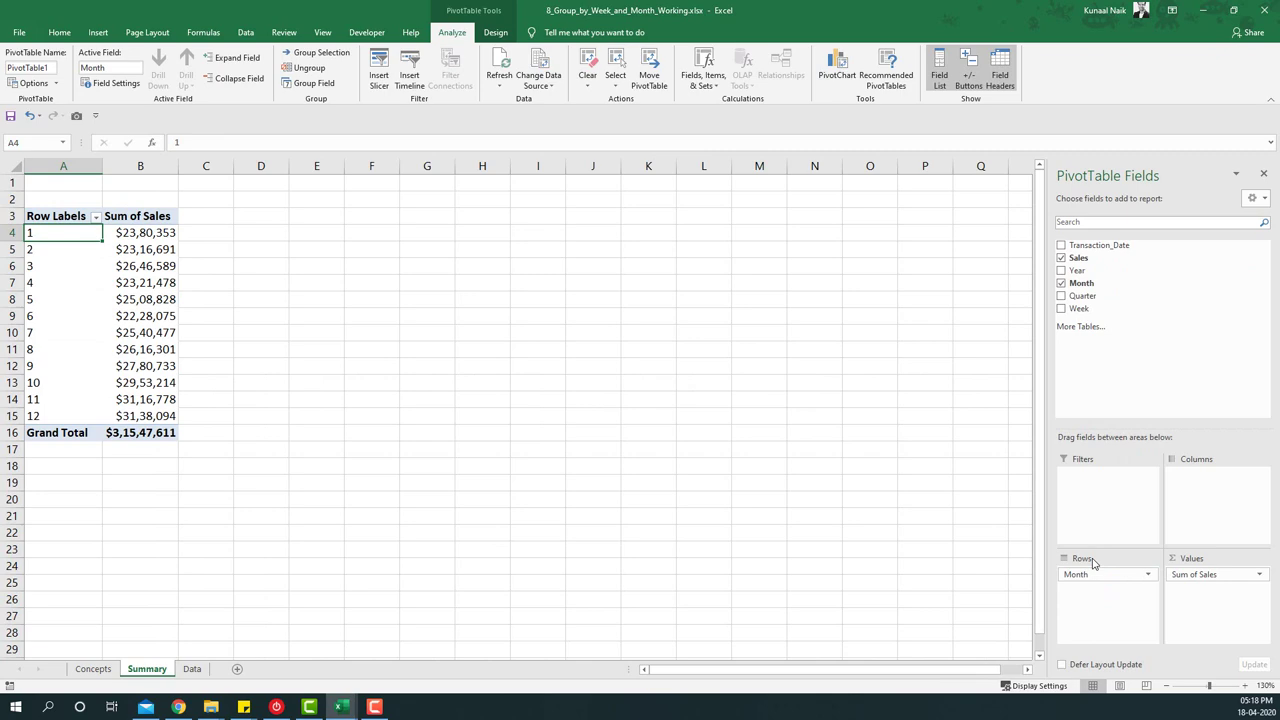
{"action": "left_click_drag", "start_coordinate": [1080, 308], "coordinate": [1108, 594]}
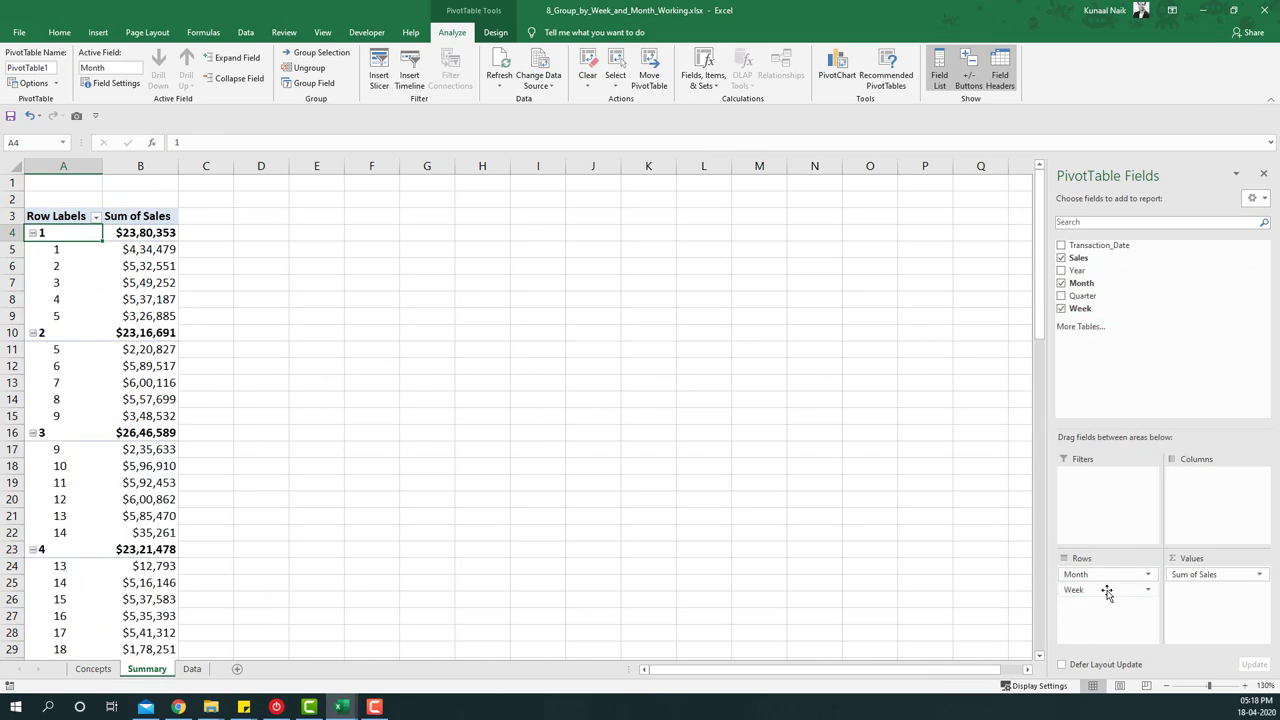
{"action": "scroll", "coordinate": [134, 410], "scroll_direction": "down", "scroll_amount": 14}
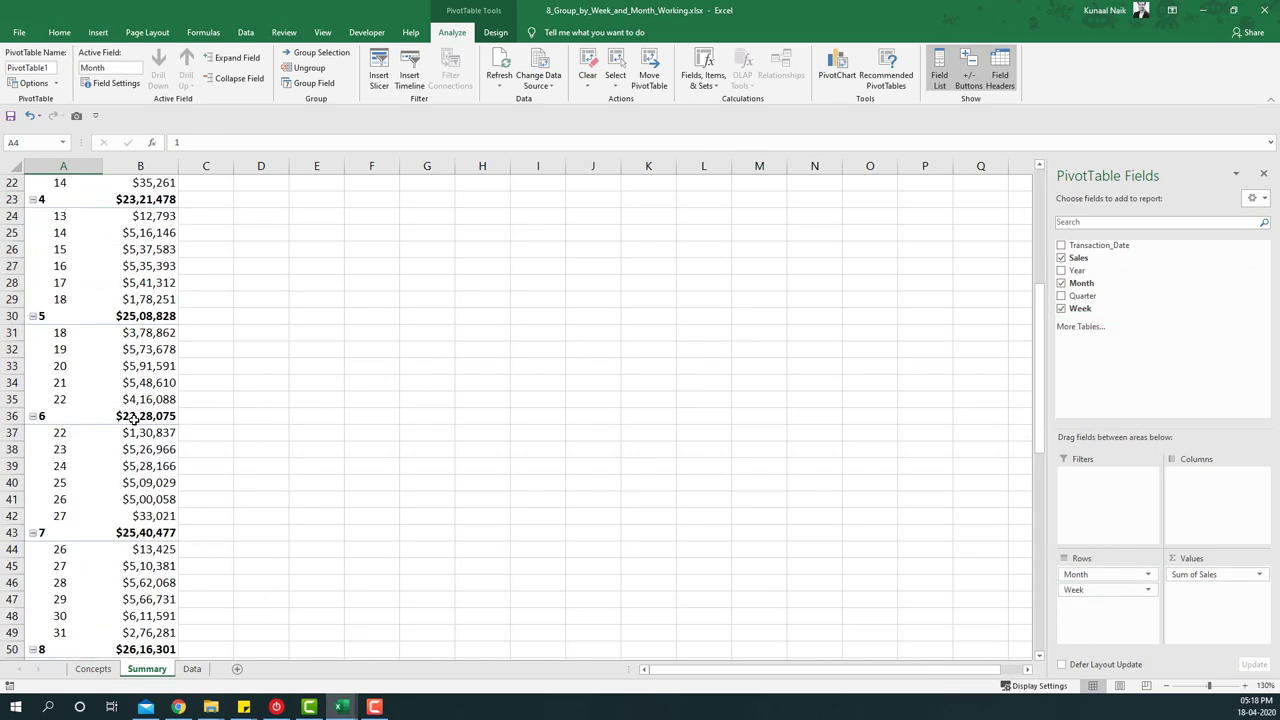
{"action": "scroll", "coordinate": [134, 423], "scroll_direction": "down", "scroll_amount": 4}
{"action": "scroll", "coordinate": [136, 418], "scroll_direction": "up", "scroll_amount": 18}
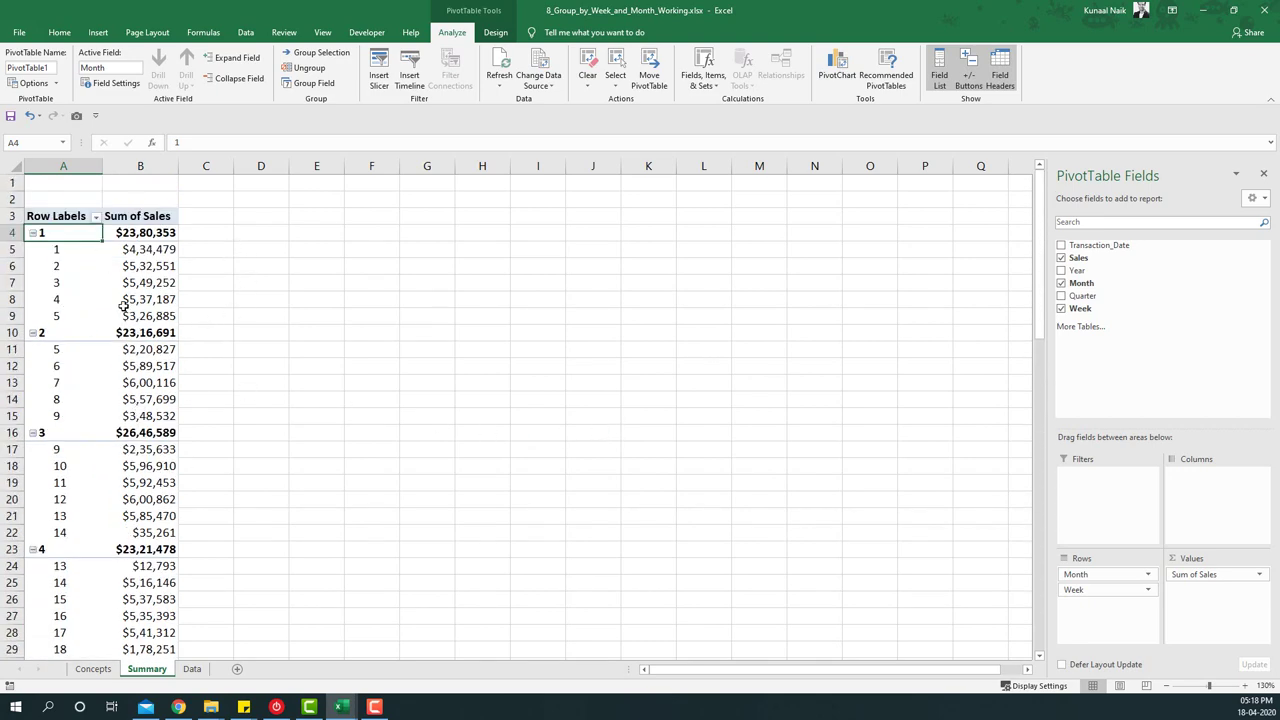
{"action": "left_click_drag", "start_coordinate": [1180, 270], "coordinate": [1212, 476]}
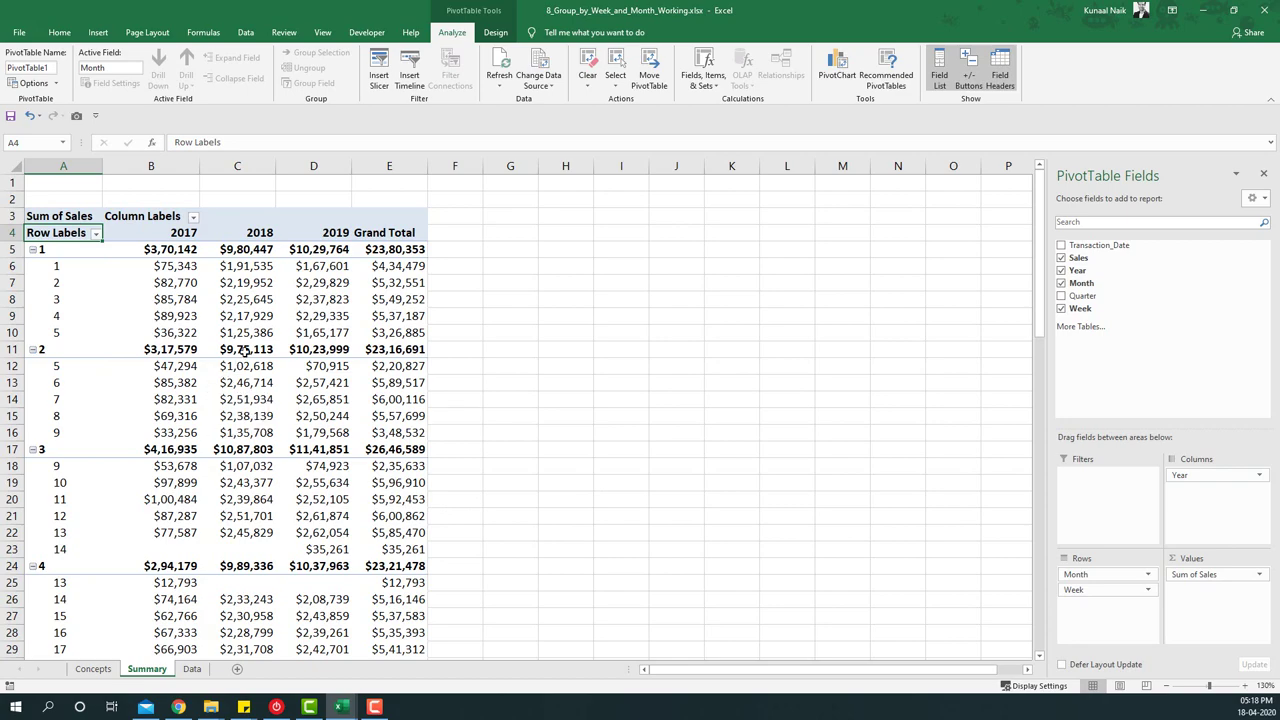
{"action": "scroll", "coordinate": [288, 302], "scroll_direction": "down", "scroll_amount": 20}
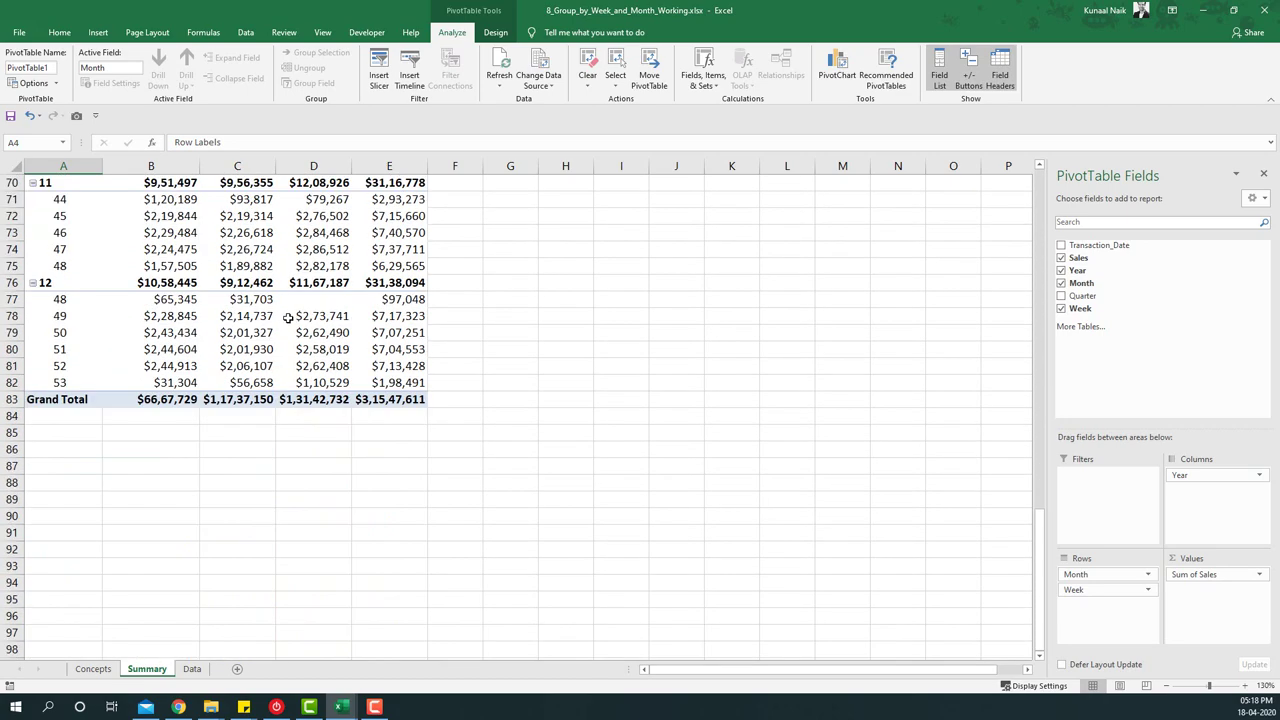
{"action": "scroll", "coordinate": [288, 317], "scroll_direction": "up", "scroll_amount": 9}
{"action": "scroll", "coordinate": [288, 318], "scroll_direction": "up", "scroll_amount": 14}
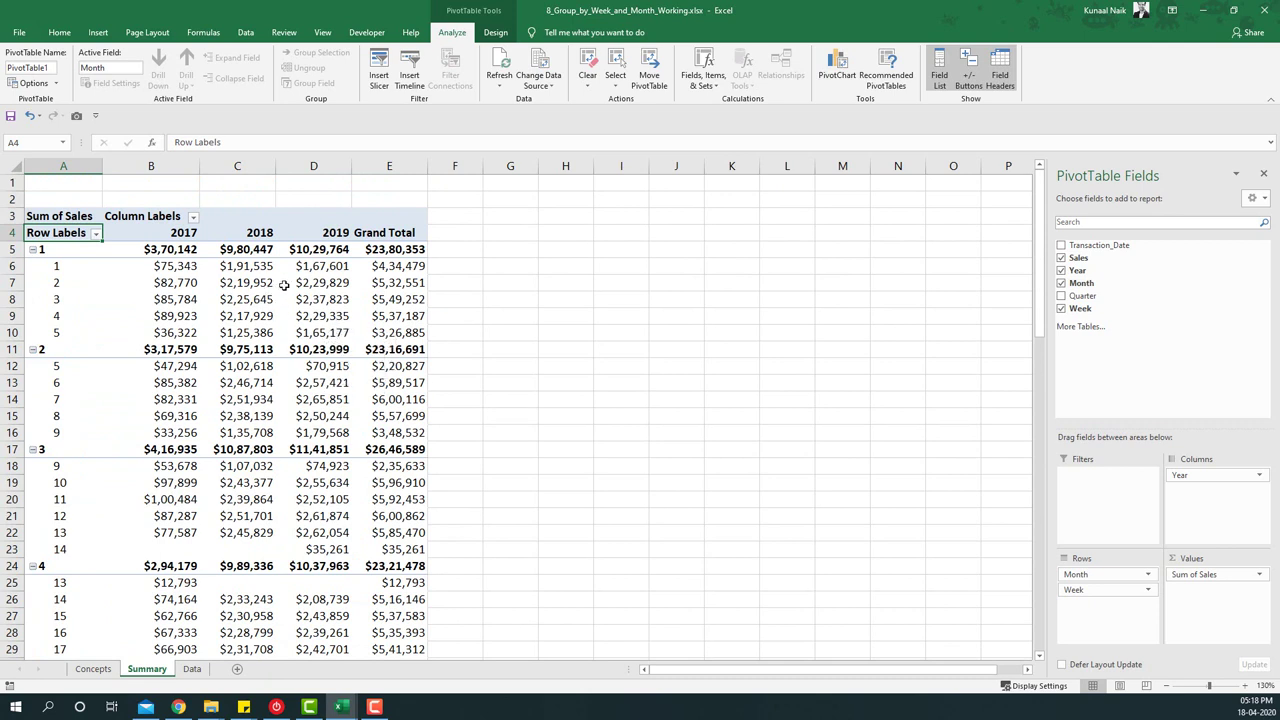
Insert Year and Quarter slicers and place them side by side off the pivot.
{"action": "left_click", "coordinate": [381, 80]}
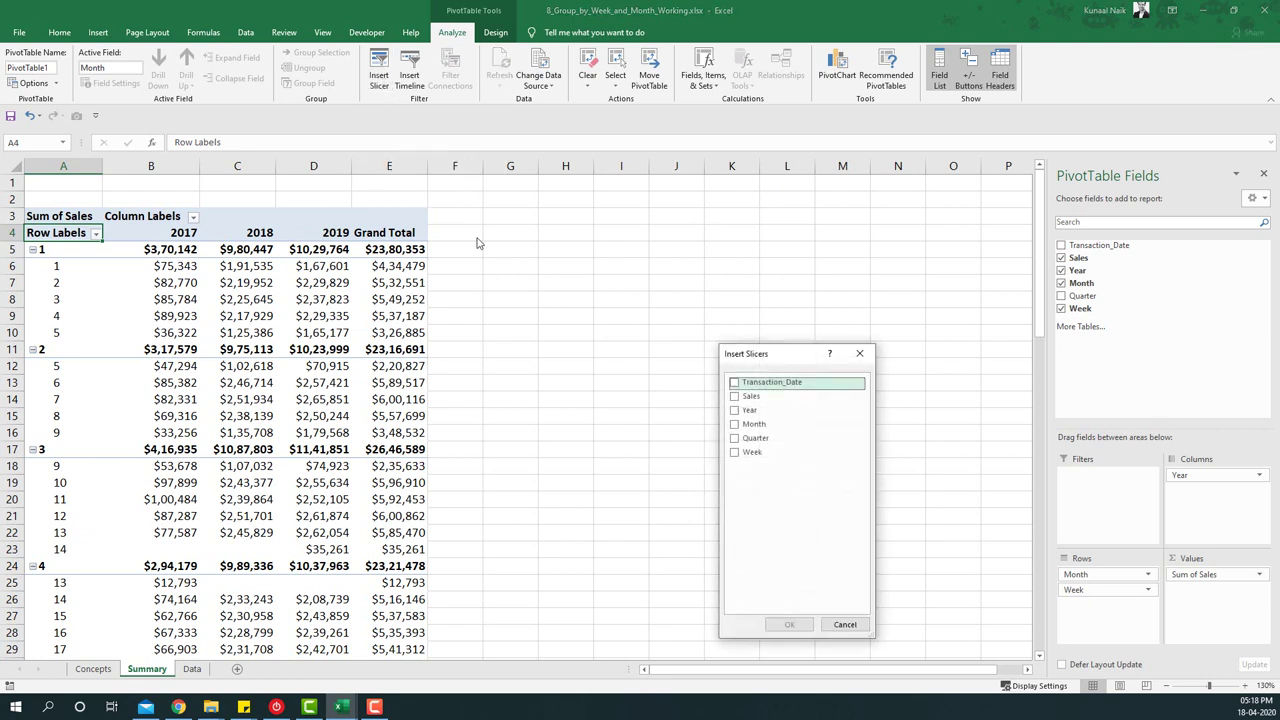
{"action": "left_click", "coordinate": [735, 410]}
{"action": "left_click", "coordinate": [735, 438]}
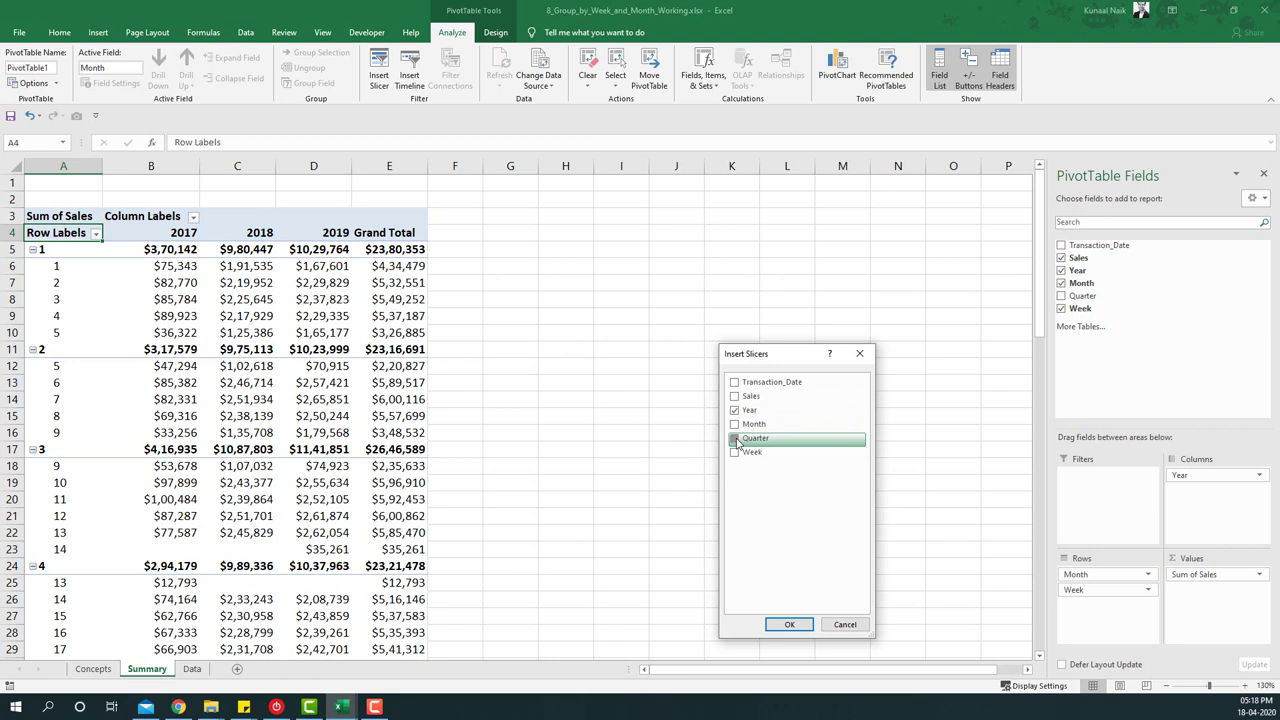
{"action": "left_click", "coordinate": [788, 624]}
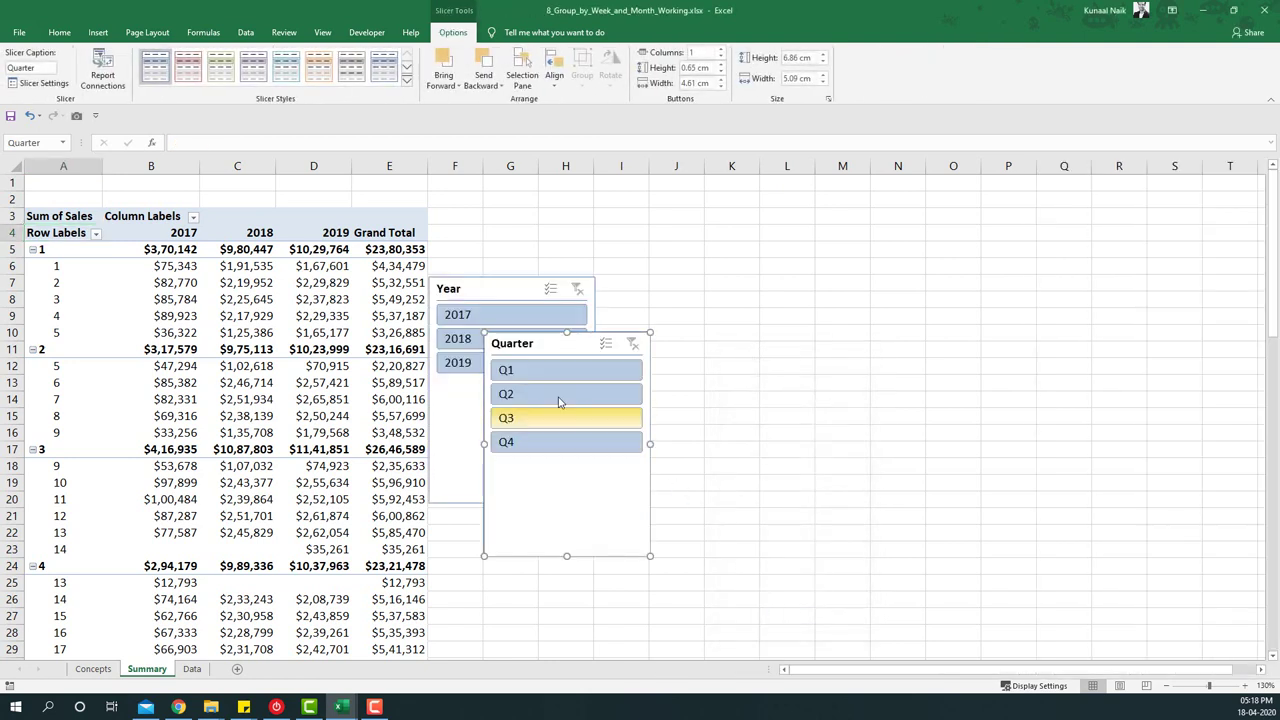
{"action": "left_click_drag", "start_coordinate": [549, 332], "coordinate": [986, 270]}
{"action": "left_click_drag", "start_coordinate": [455, 290], "coordinate": [775, 280]}
Filter the pivot with the slicers to Q1 of 2018 and 2019.
{"action": "left_click", "coordinate": [965, 310]}
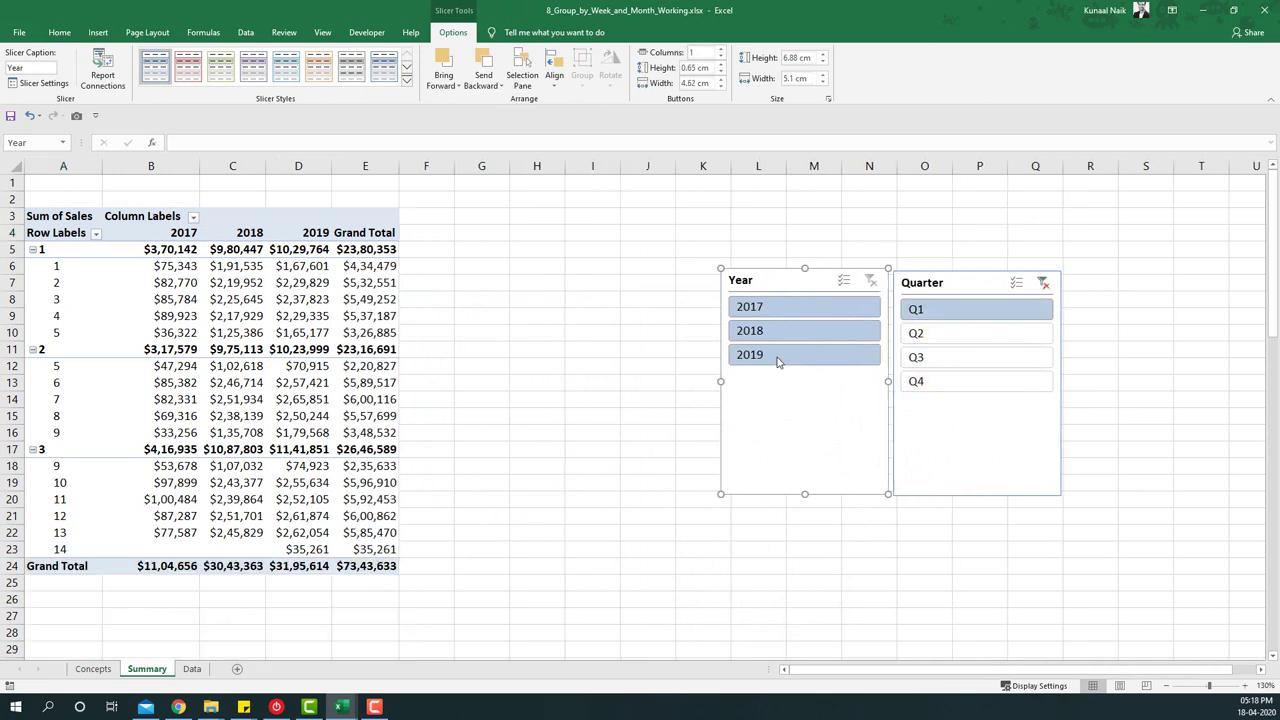
{"action": "left_click", "coordinate": [772, 340]}
{"action": "left_click", "coordinate": [783, 355], "text": "ctrl"}
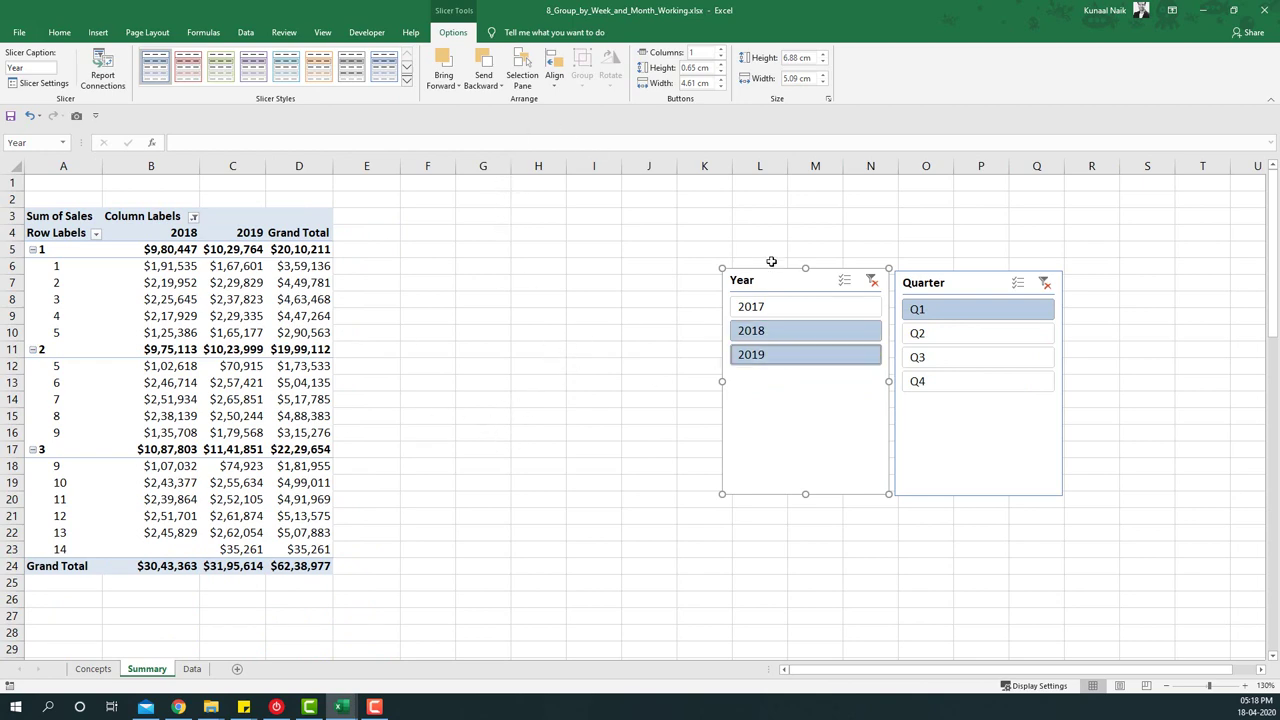
{"action": "left_click", "coordinate": [214, 348]}
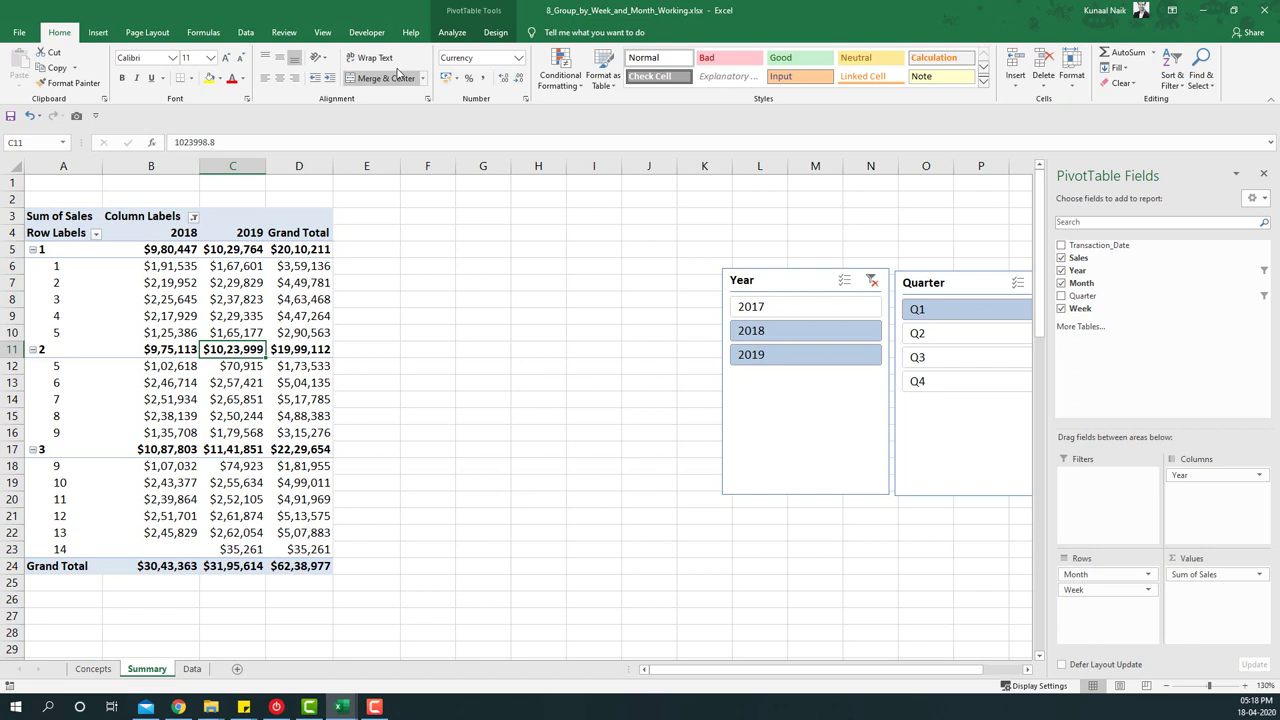
{"action": "left_click", "coordinate": [452, 32]}
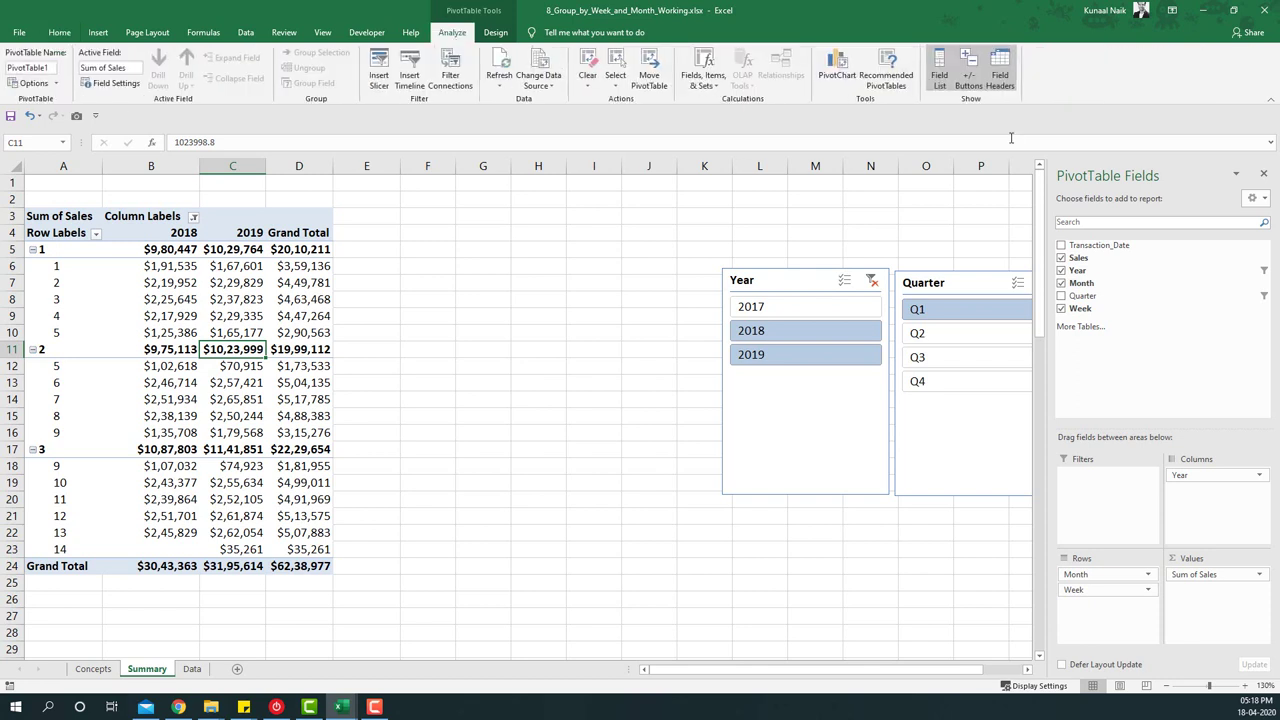
Insert a Line PivotChart, reposition it, and hide all its field buttons.
{"action": "left_click", "coordinate": [838, 75]}
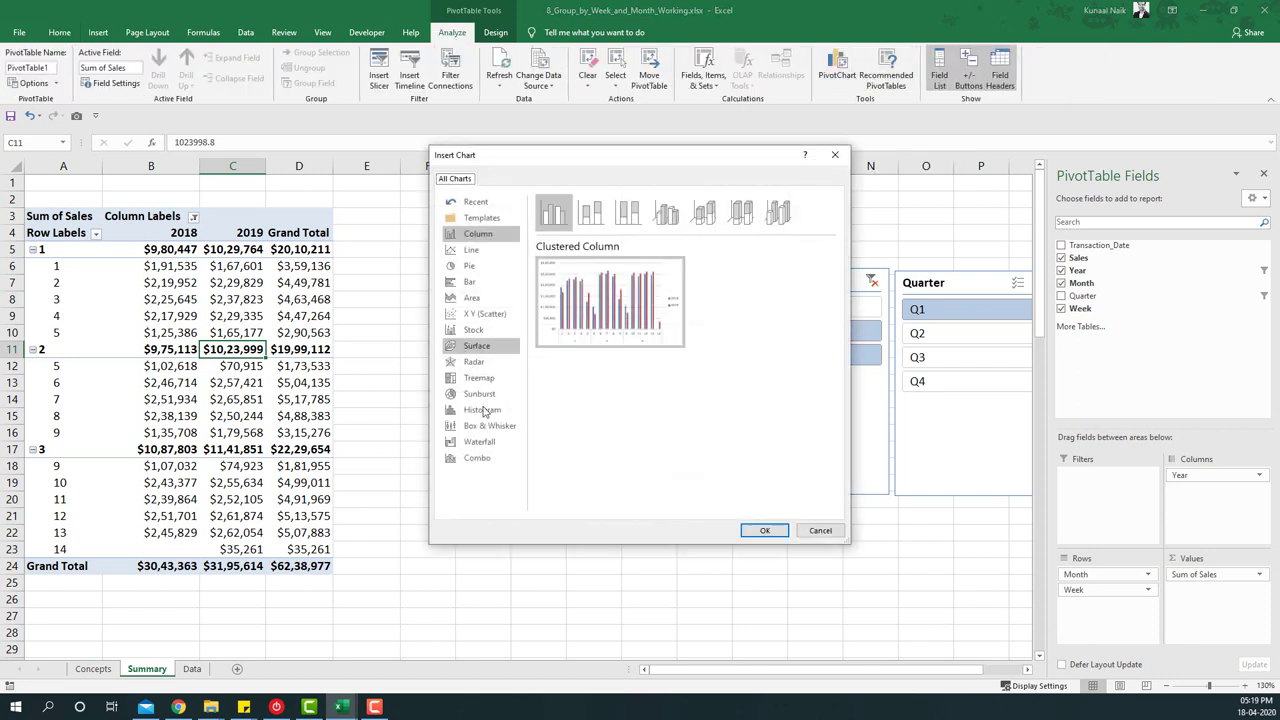
{"action": "left_click", "coordinate": [471, 249]}
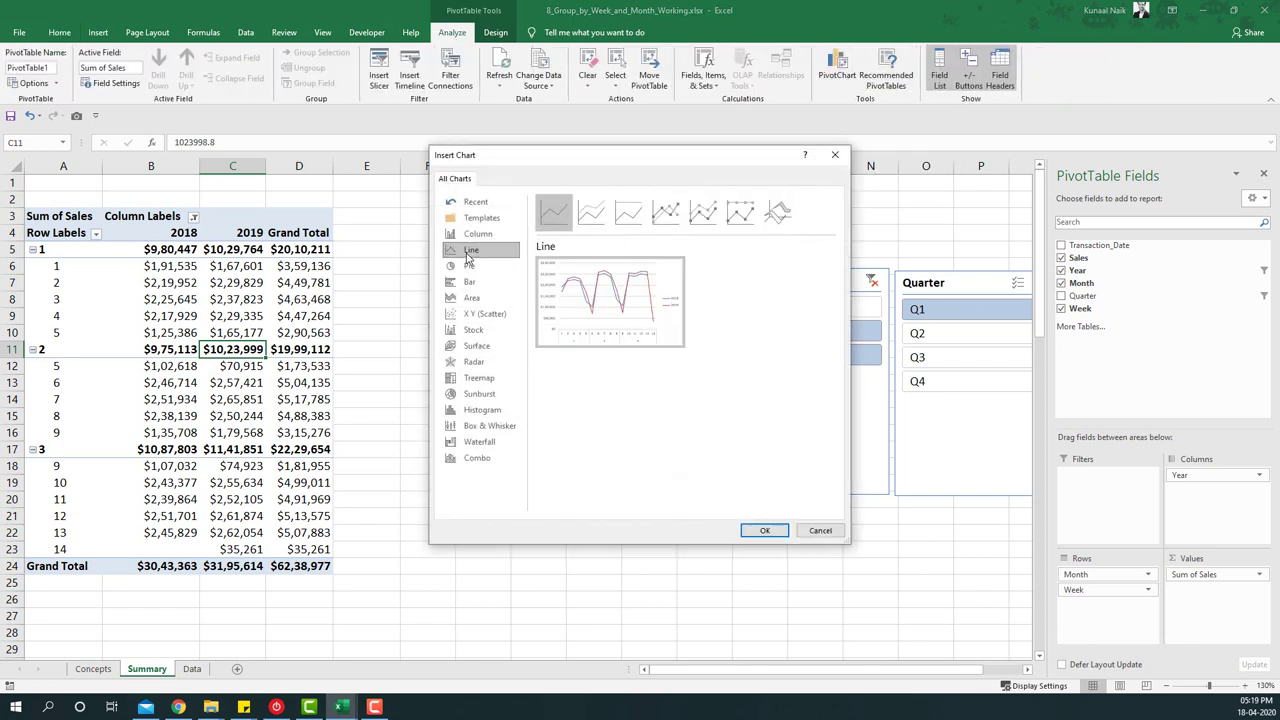
{"action": "left_click", "coordinate": [764, 529]}
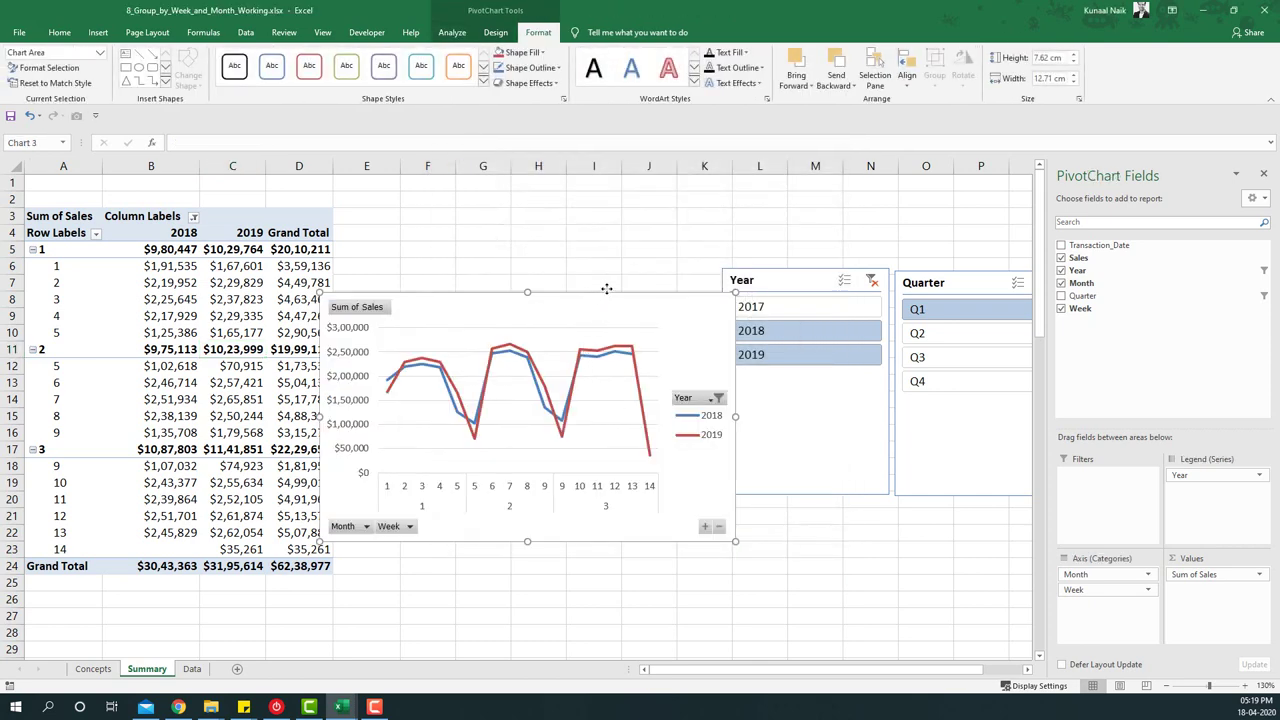
{"action": "left_click_drag", "start_coordinate": [606, 289], "coordinate": [628, 243]}
{"action": "right_click", "coordinate": [380, 262]}
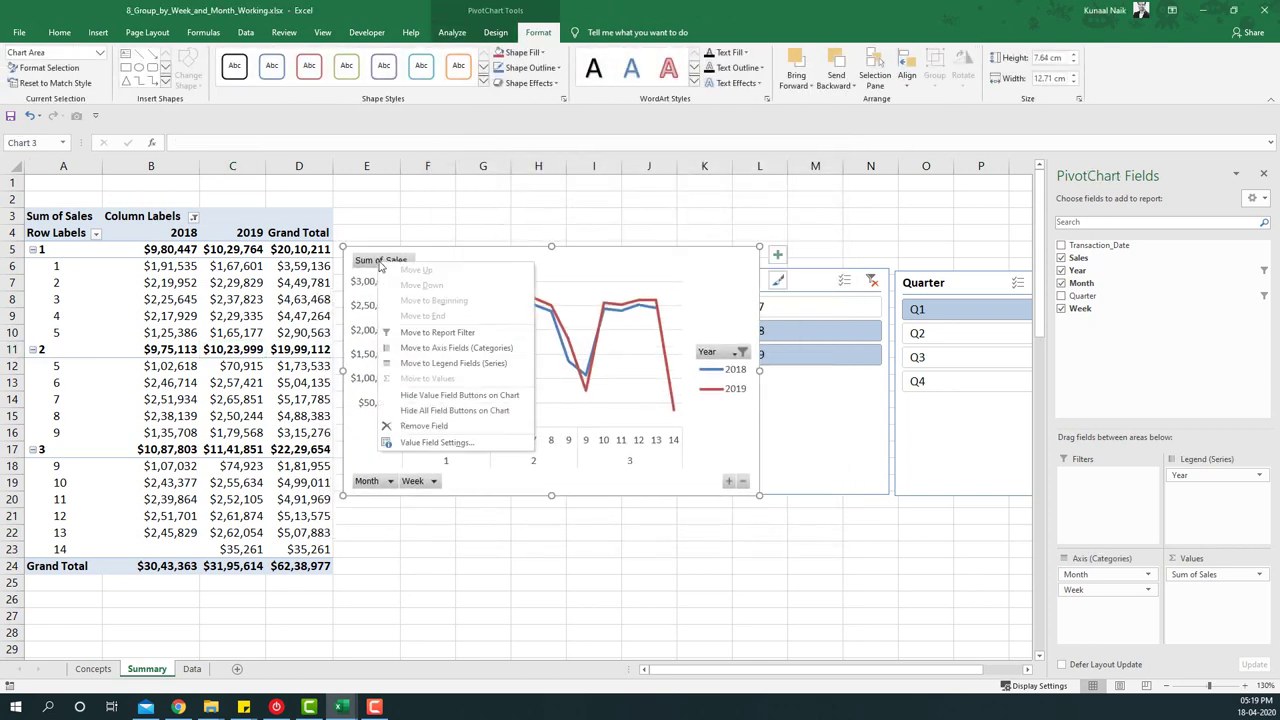
{"action": "left_click", "coordinate": [435, 412]}
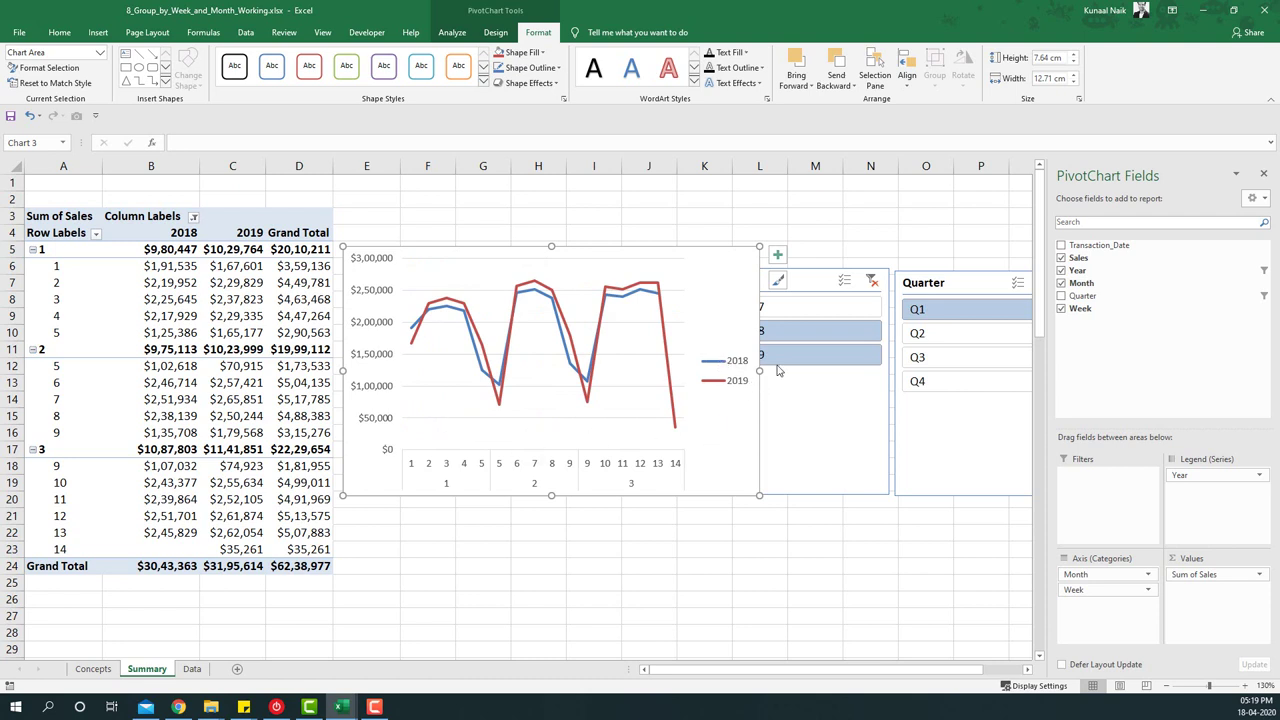
Widen the chart, hide the field list, and line the Year and Quarter slicers up to its right.
{"action": "left_click_drag", "start_coordinate": [760, 370], "coordinate": [795, 370]}
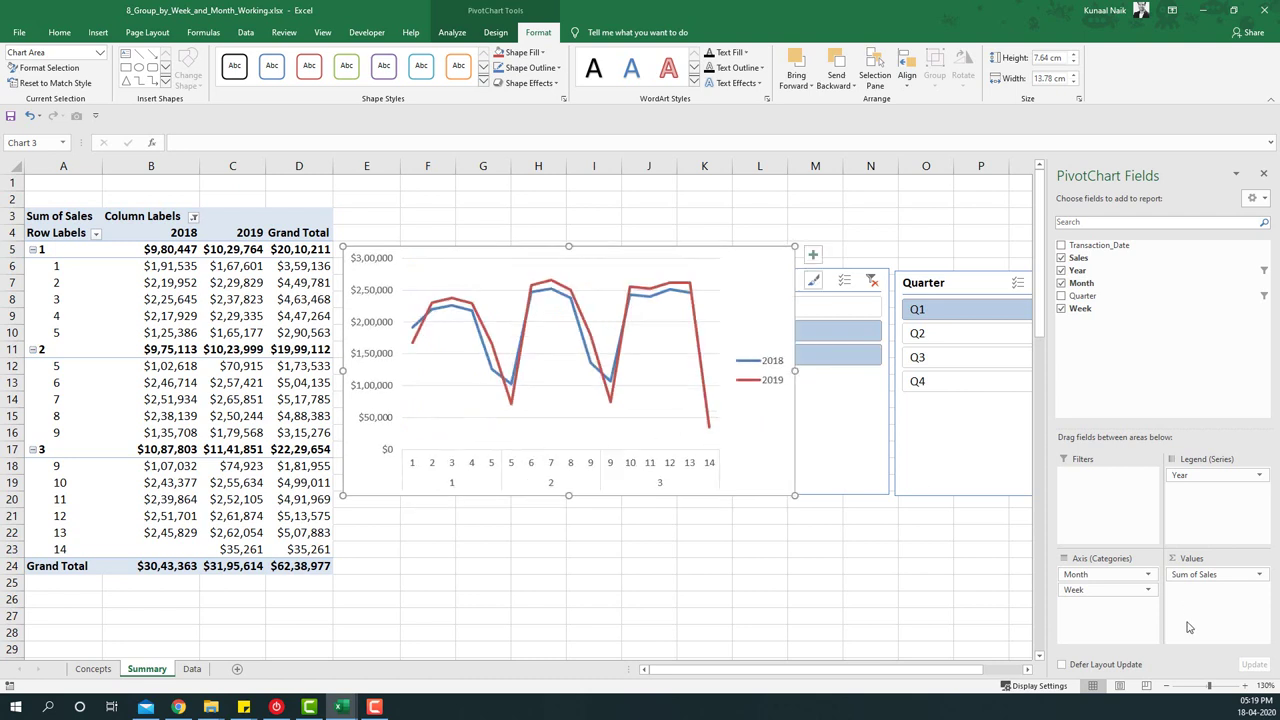
{"action": "left_click", "coordinate": [1263, 174]}
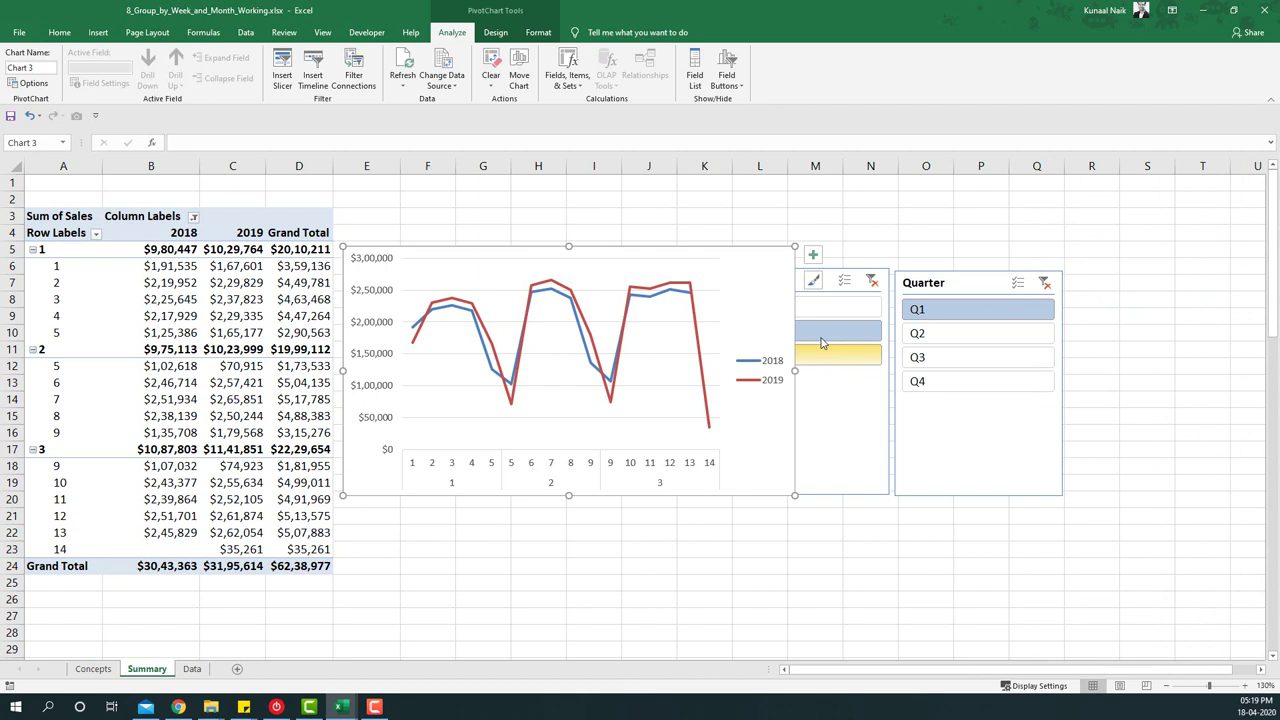
{"action": "left_click_drag", "start_coordinate": [833, 287], "coordinate": [912, 253]}
{"action": "left_click_drag", "start_coordinate": [985, 288], "coordinate": [1107, 253]}
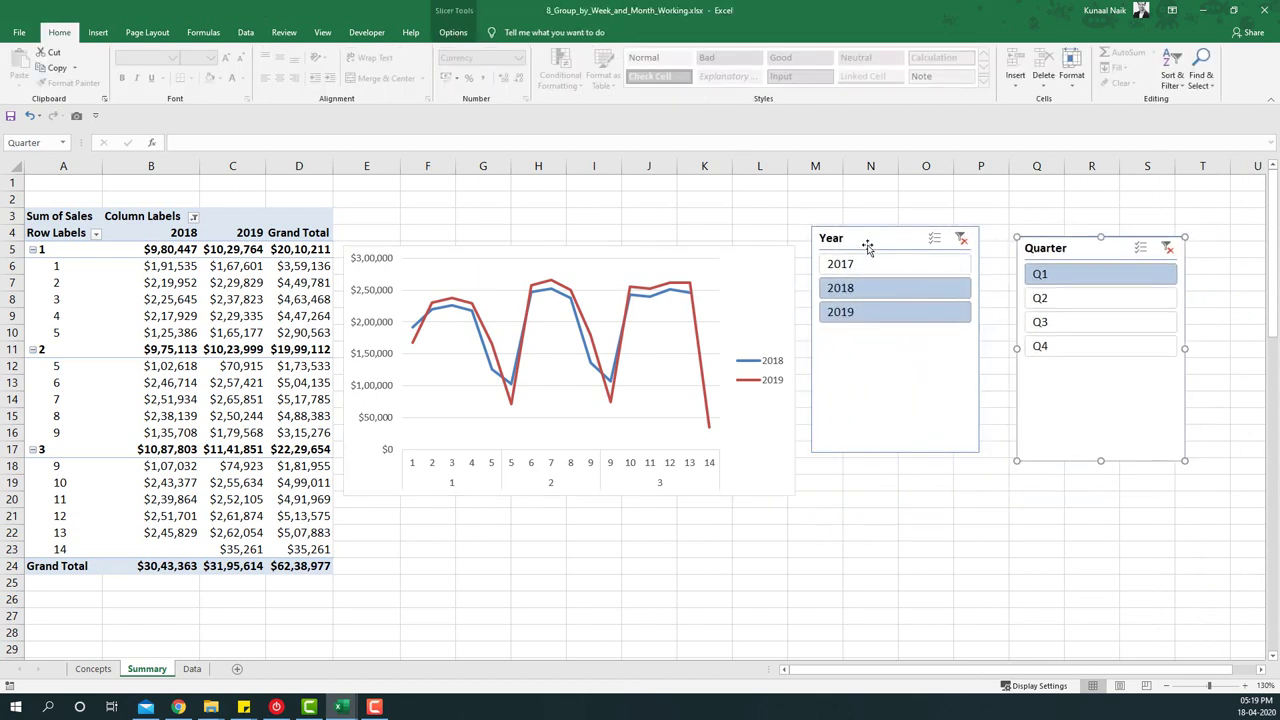
{"action": "left_click_drag", "start_coordinate": [864, 240], "coordinate": [895, 251]}
Move the chart up beside the slicers and apply a dark chart style.
{"action": "left_click_drag", "start_coordinate": [690, 245], "coordinate": [706, 238]}
{"action": "left_click", "coordinate": [495, 32]}
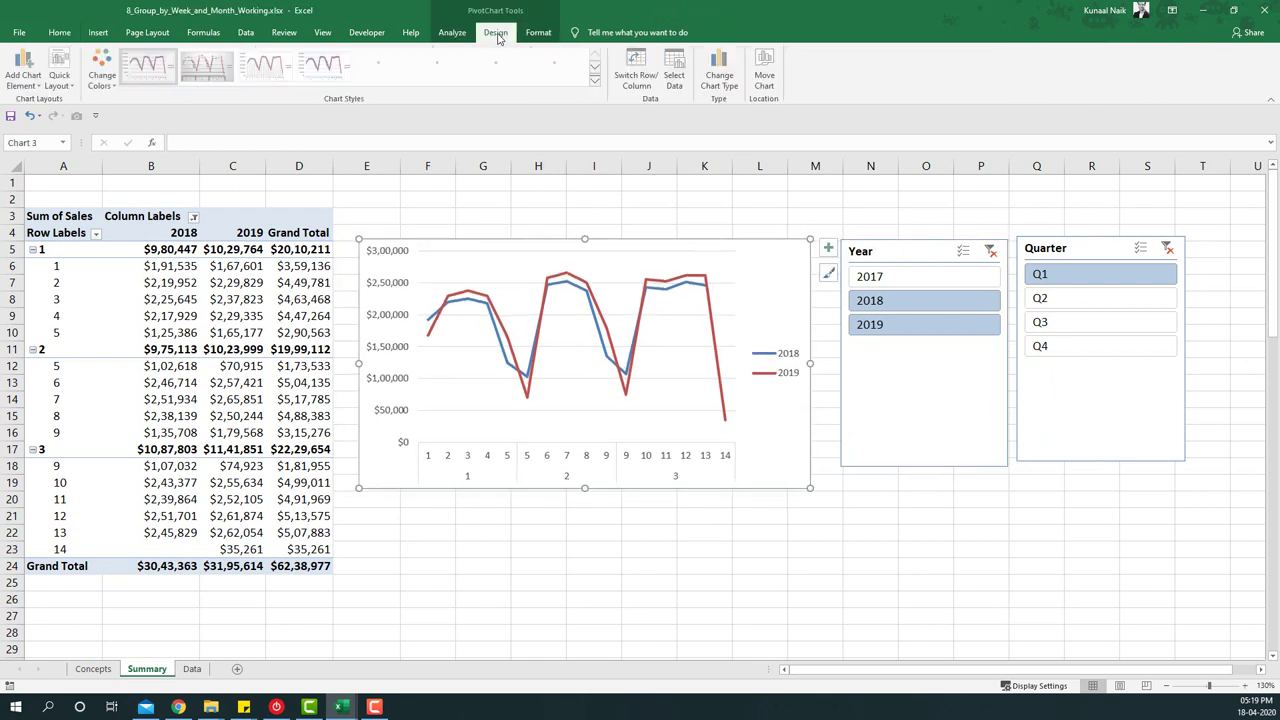
{"action": "left_click", "coordinate": [458, 65]}
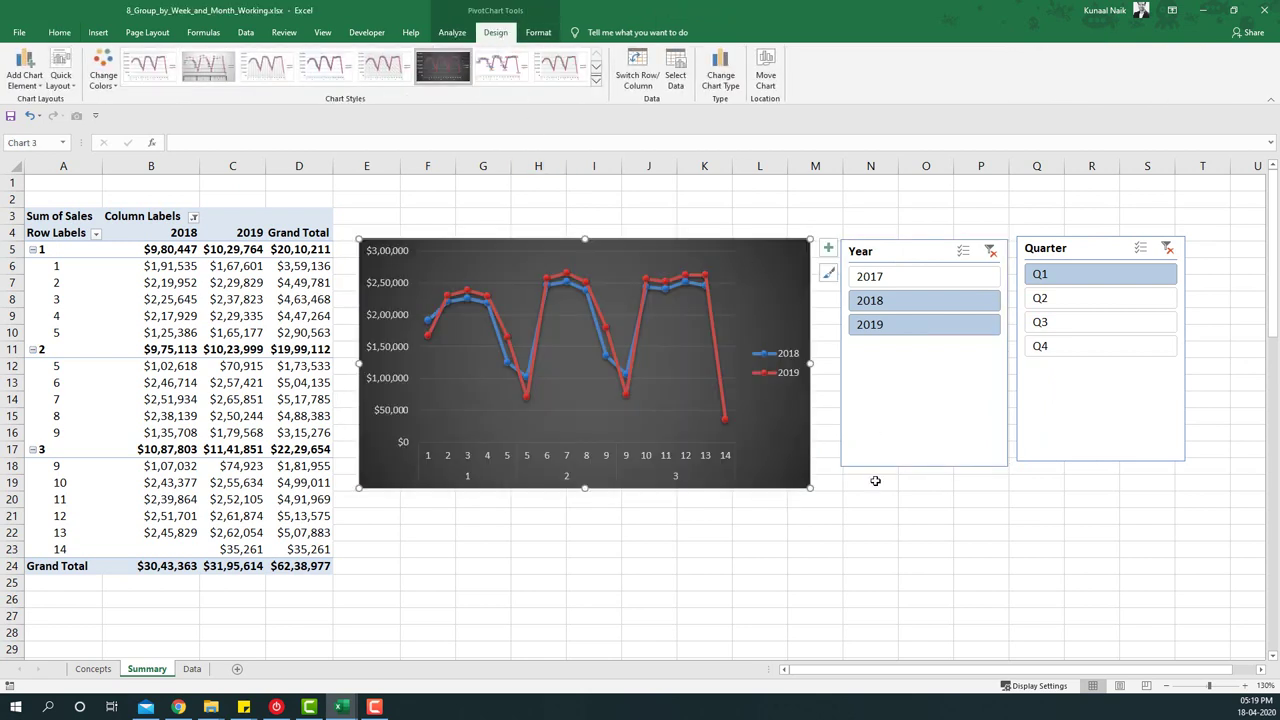
Align both slicers with the chart, then make the Year slicer narrower and shorter.
{"action": "left_click_drag", "start_coordinate": [899, 251], "coordinate": [894, 256]}
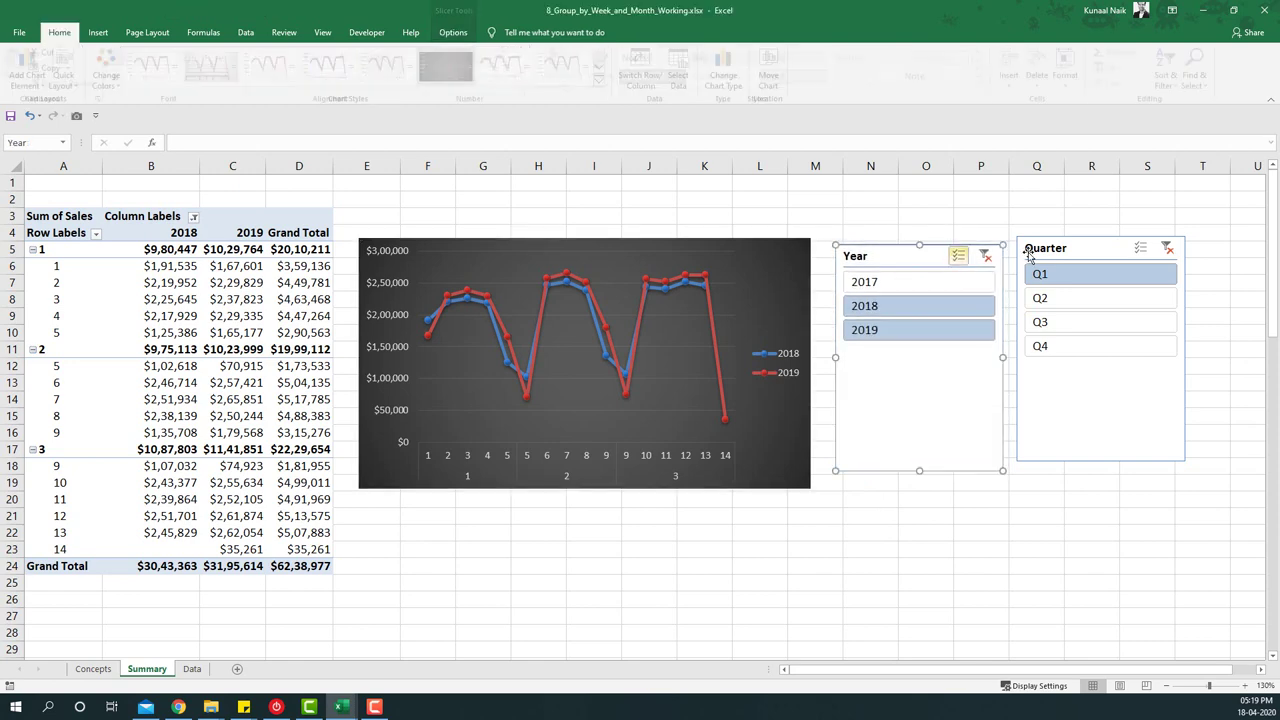
{"action": "left_click_drag", "start_coordinate": [1048, 251], "coordinate": [1044, 255]}
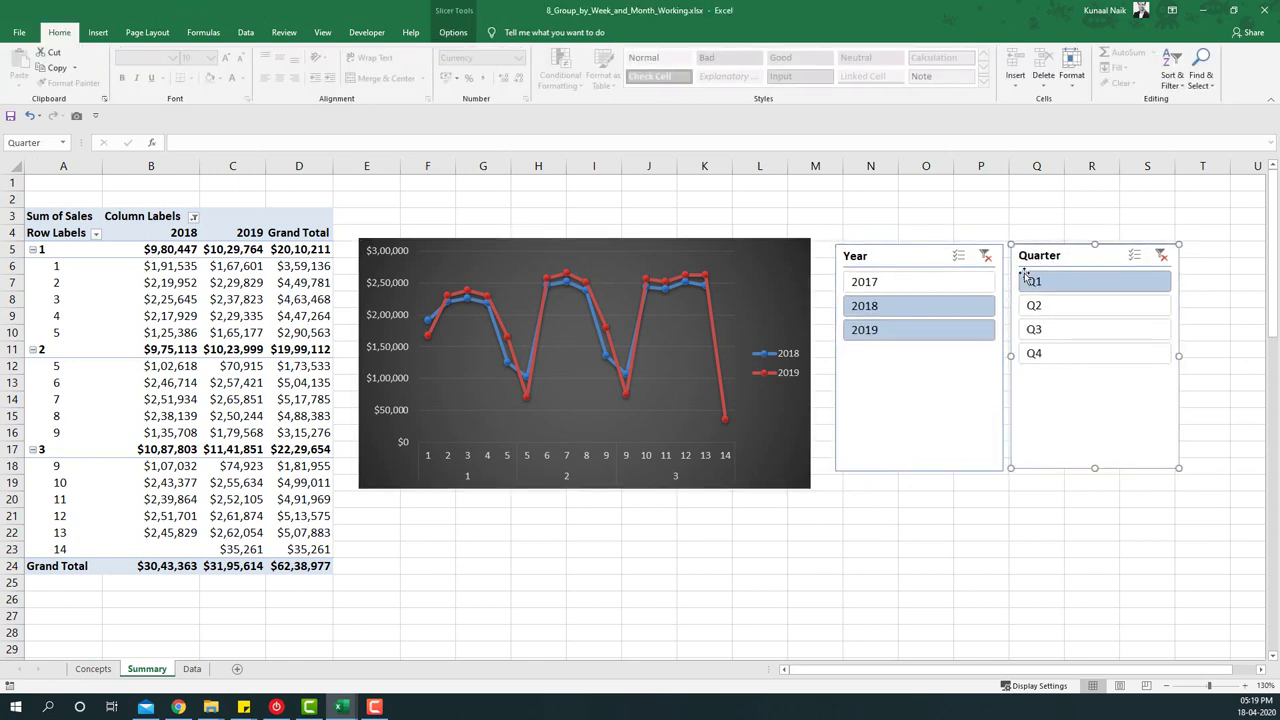
{"action": "left_click", "coordinate": [985, 360]}
{"action": "left_click_drag", "start_coordinate": [1002, 357], "coordinate": [941, 357]}
{"action": "left_click_drag", "start_coordinate": [888, 467], "coordinate": [886, 358]}
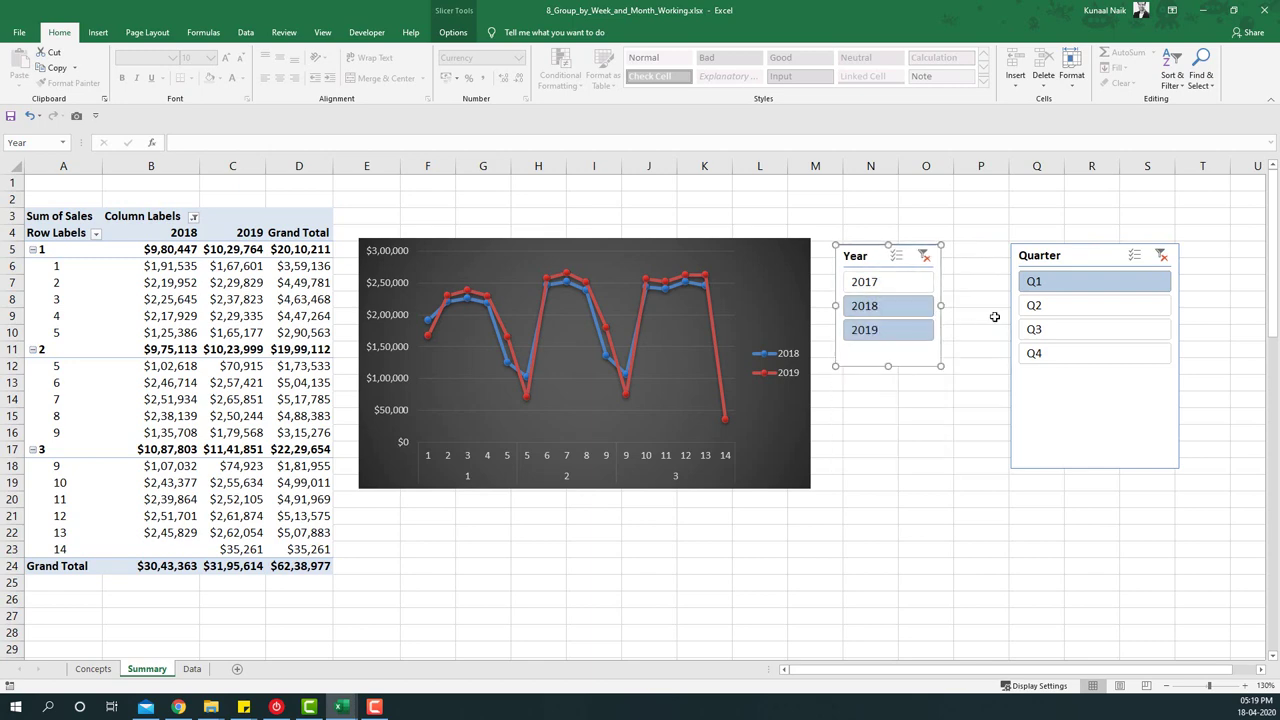
Stack the Quarter slicer under Year at matching width, with buttons in 2 columns and shortened to fit.
{"action": "left_click_drag", "start_coordinate": [1053, 255], "coordinate": [878, 381]}
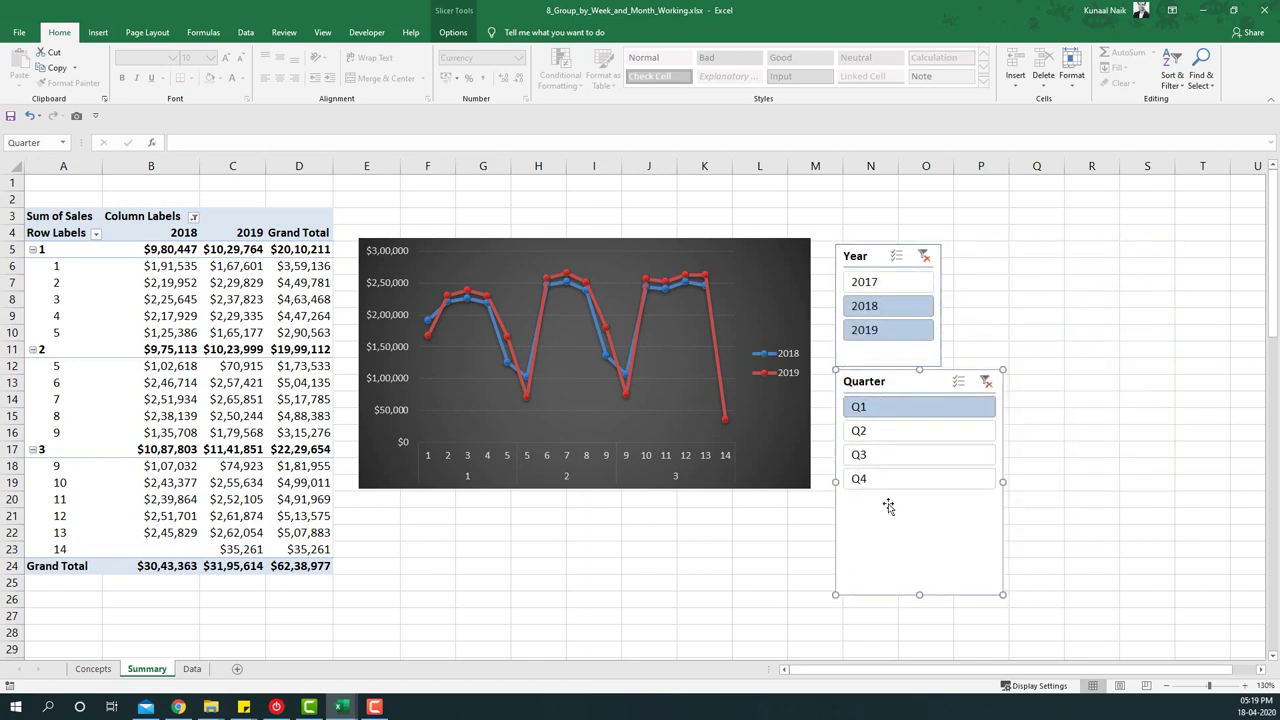
{"action": "left_click_drag", "start_coordinate": [918, 593], "coordinate": [900, 490]}
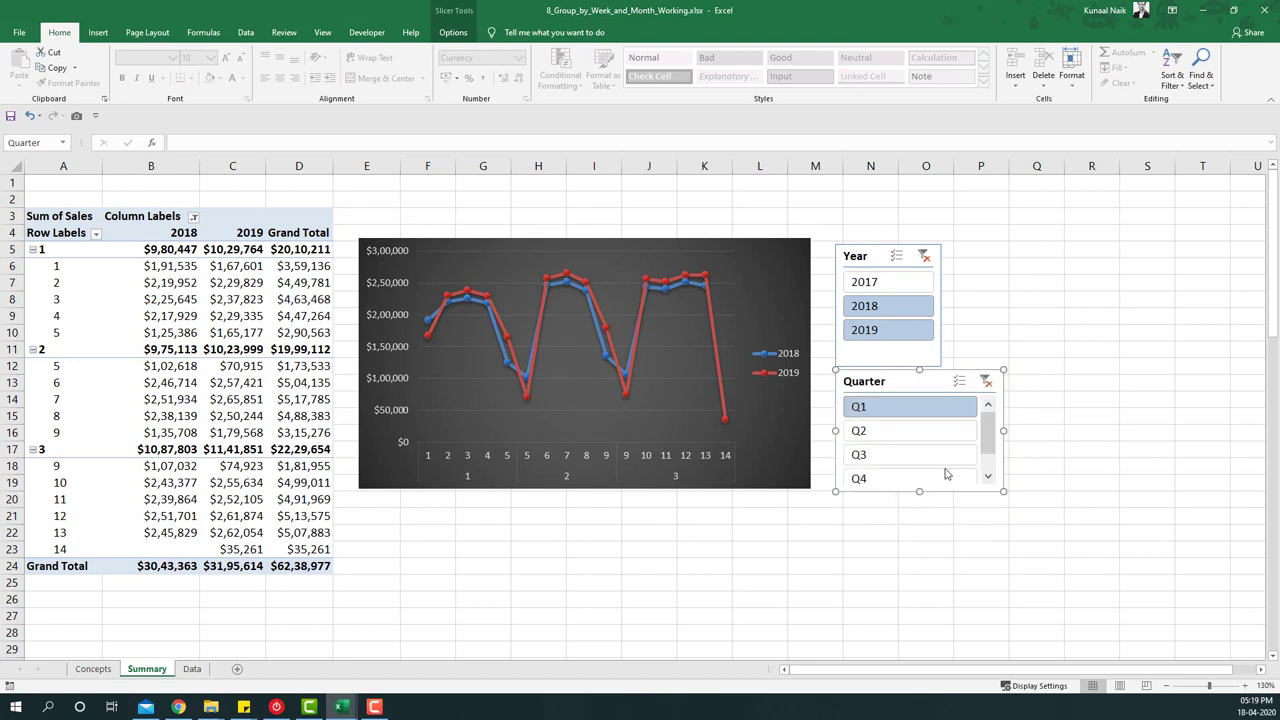
{"action": "left_click_drag", "start_coordinate": [1002, 431], "coordinate": [937, 431]}
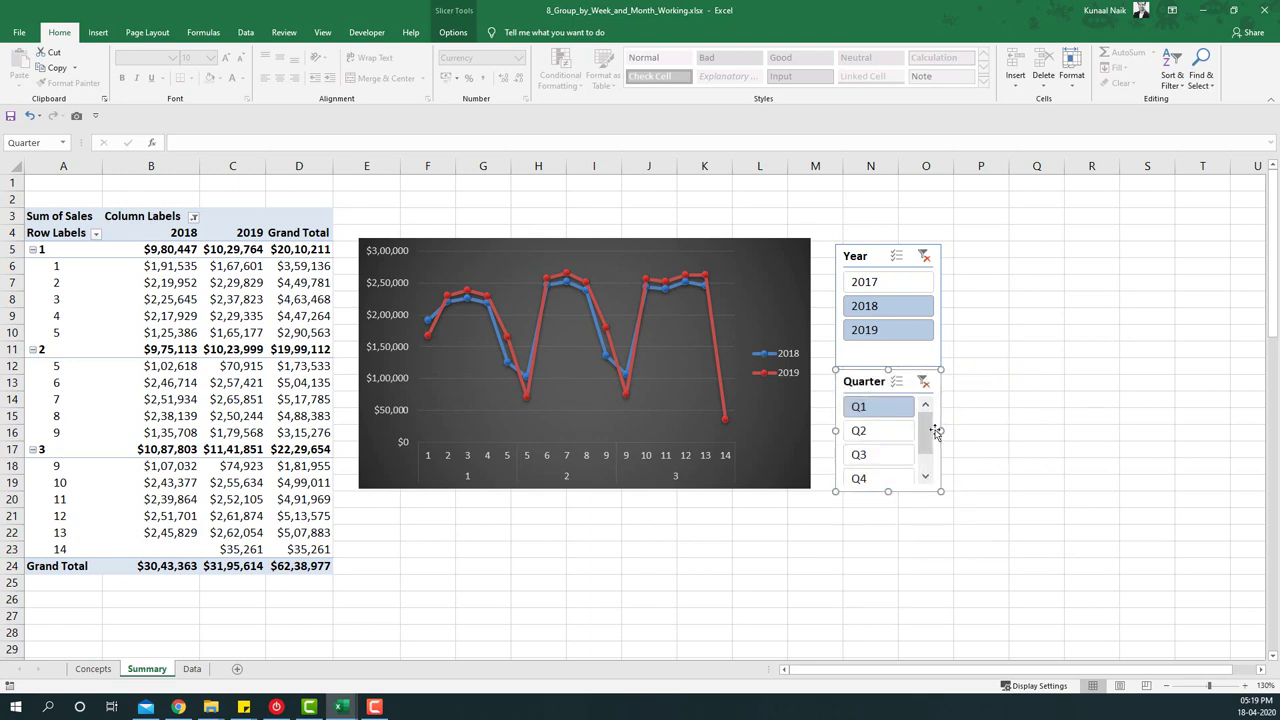
{"action": "left_click", "coordinate": [452, 32]}
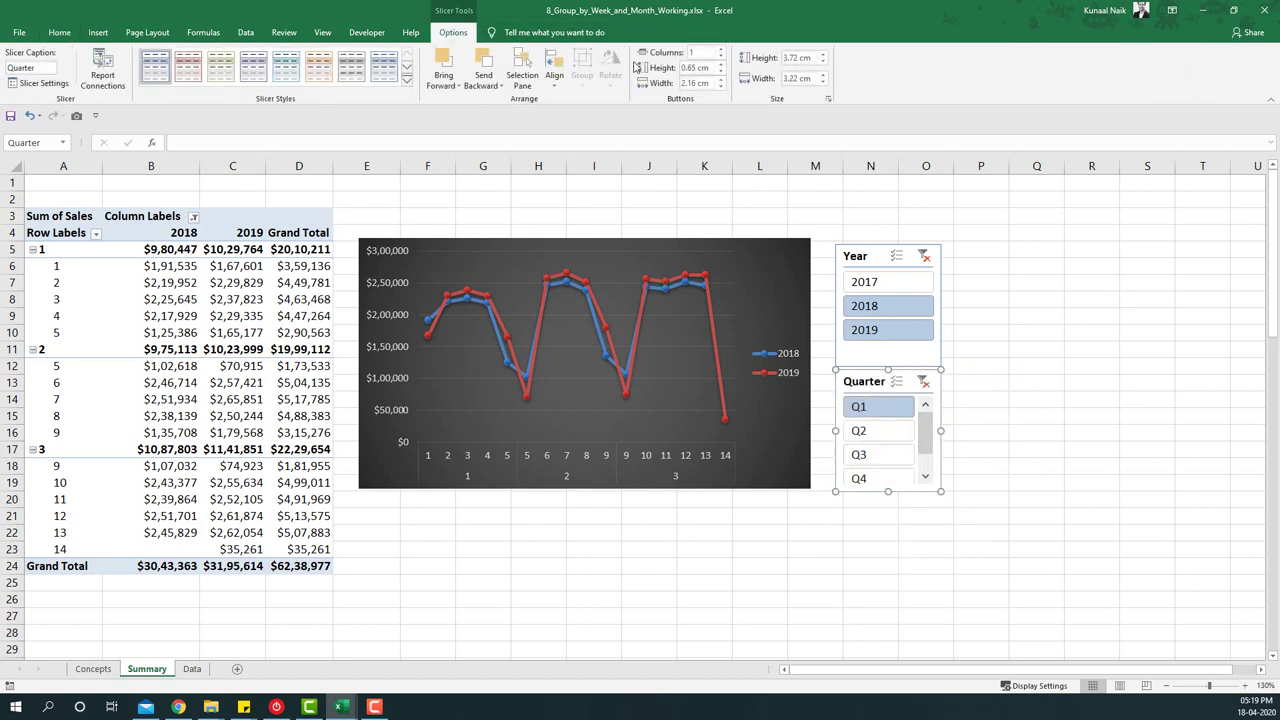
{"action": "left_click", "coordinate": [720, 49]}
{"action": "left_click_drag", "start_coordinate": [888, 492], "coordinate": [891, 462]}
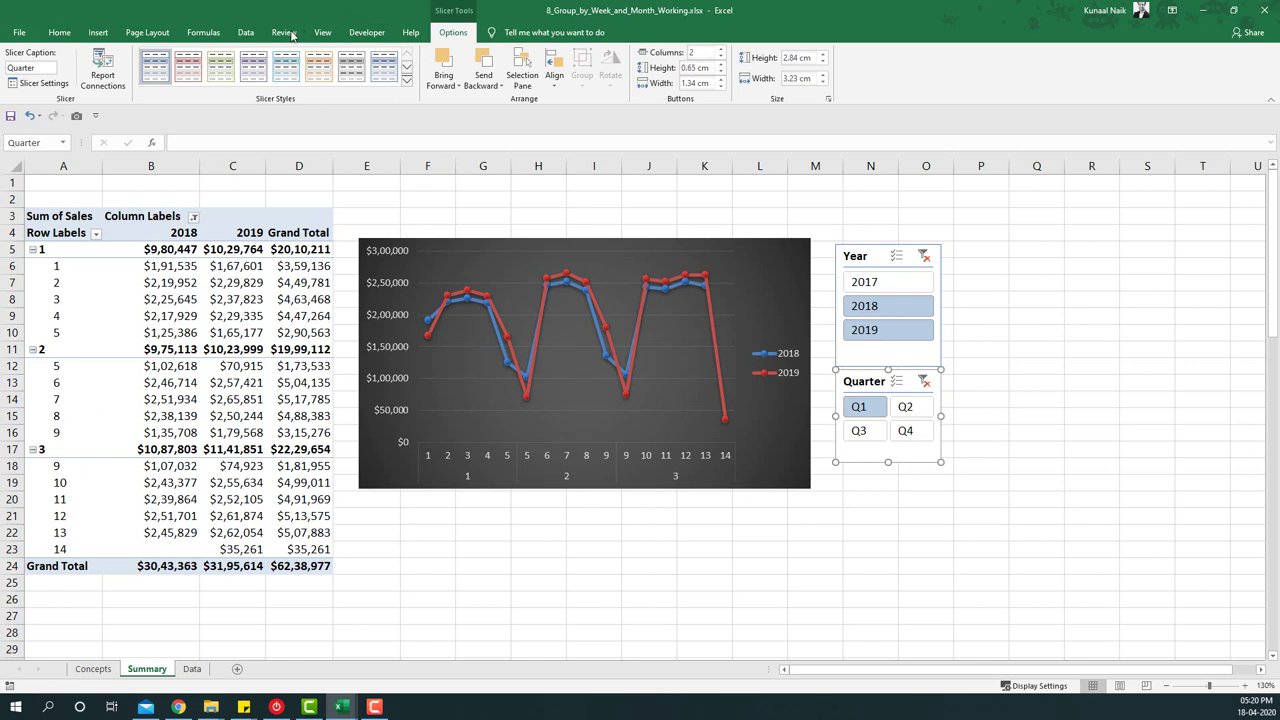
Turn off the worksheet gridlines and select columns A–D.
{"action": "left_click", "coordinate": [321, 33]}
{"action": "left_click", "coordinate": [155, 78]}
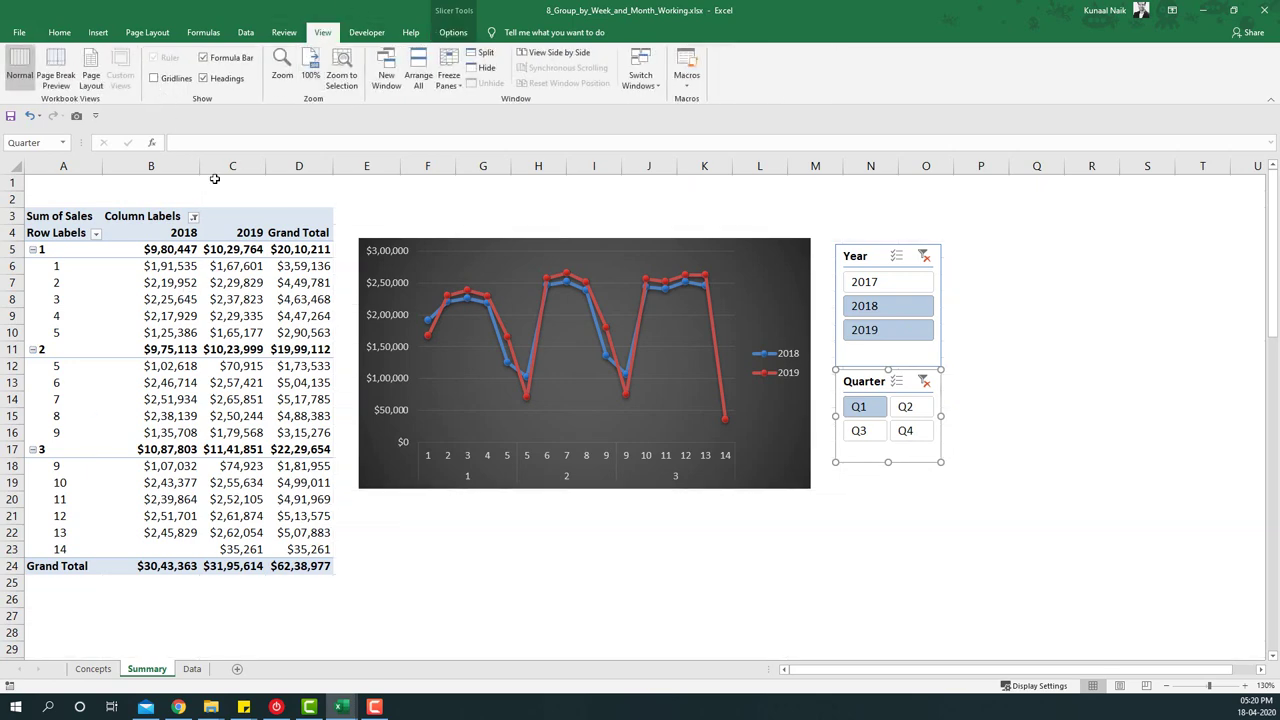
{"action": "left_click", "coordinate": [298, 166]}
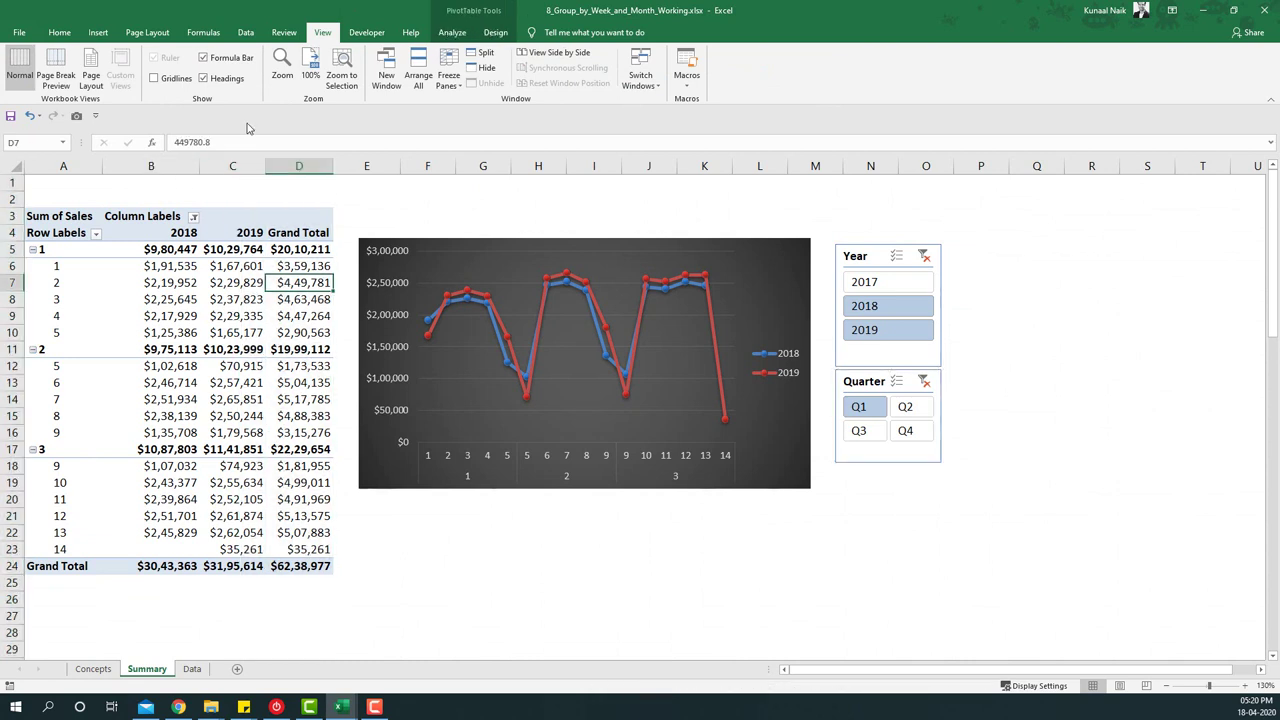
{"action": "left_click_drag", "start_coordinate": [288, 168], "coordinate": [63, 166]}
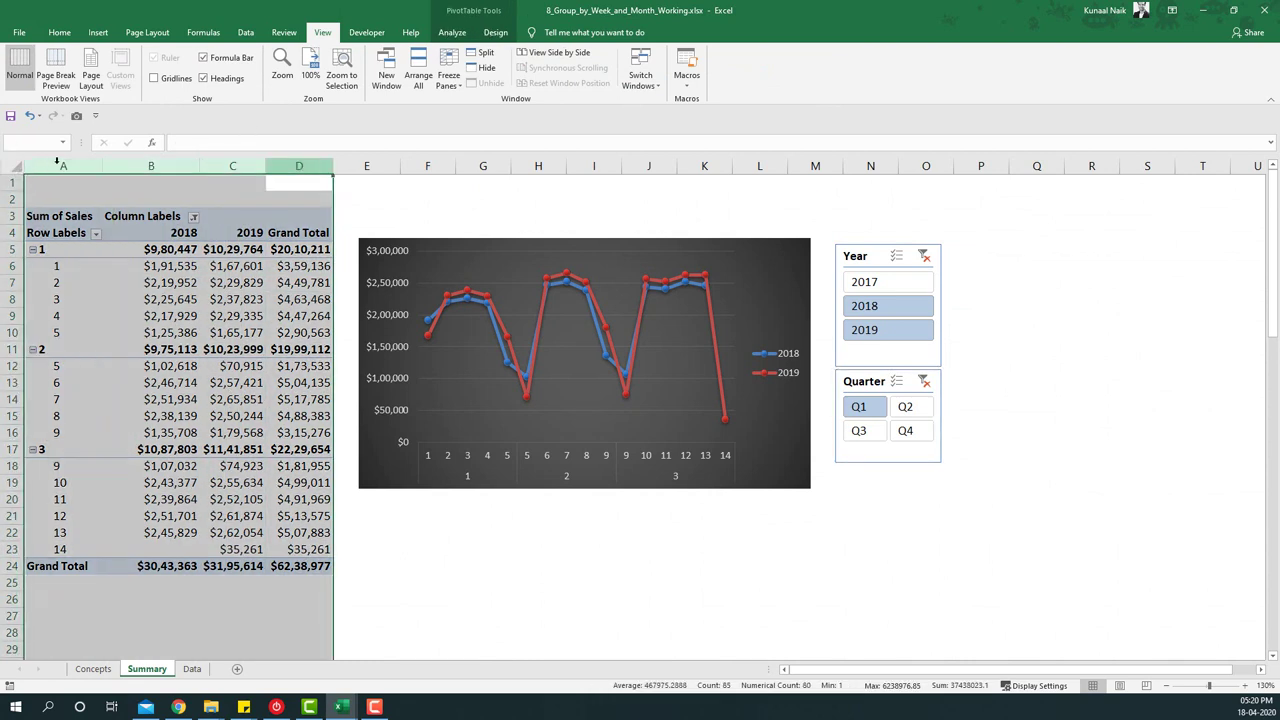
Group columns A–D and collapse the group so the pivot table is hidden.
{"action": "left_click", "coordinate": [245, 33]}
{"action": "left_click", "coordinate": [1021, 86]}
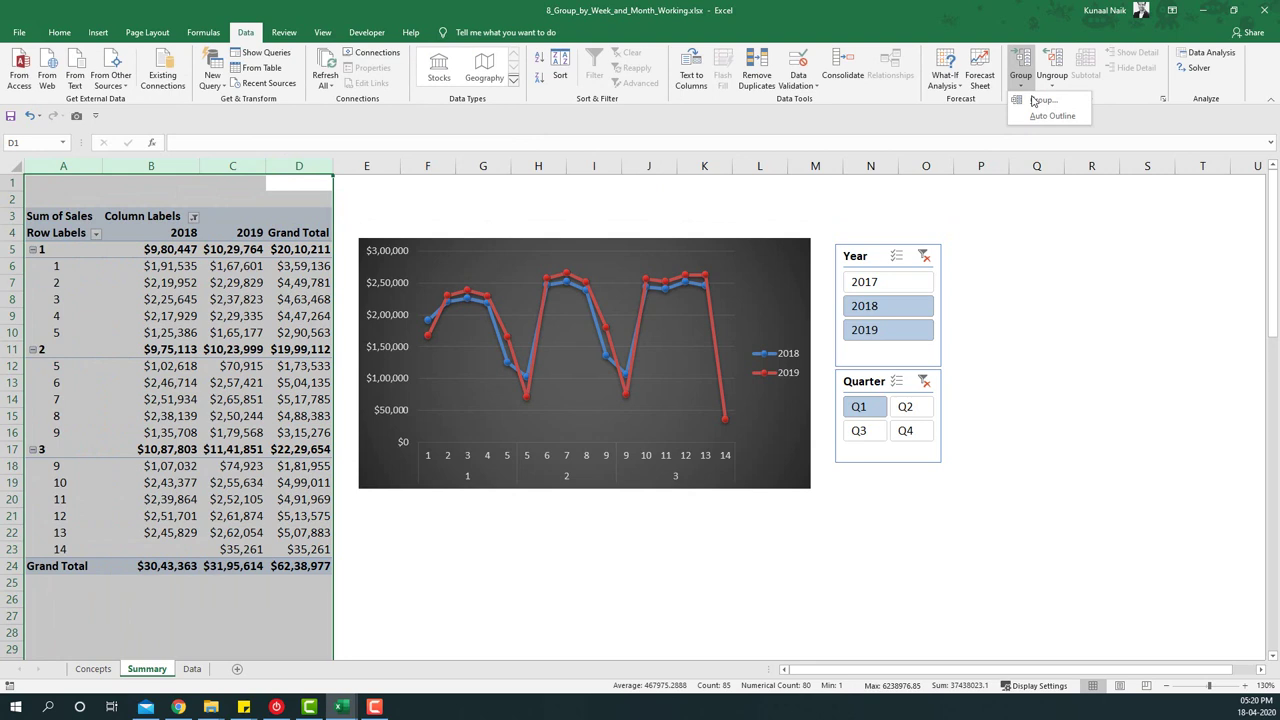
{"action": "left_click", "coordinate": [1040, 104]}
{"action": "left_click", "coordinate": [365, 168]}
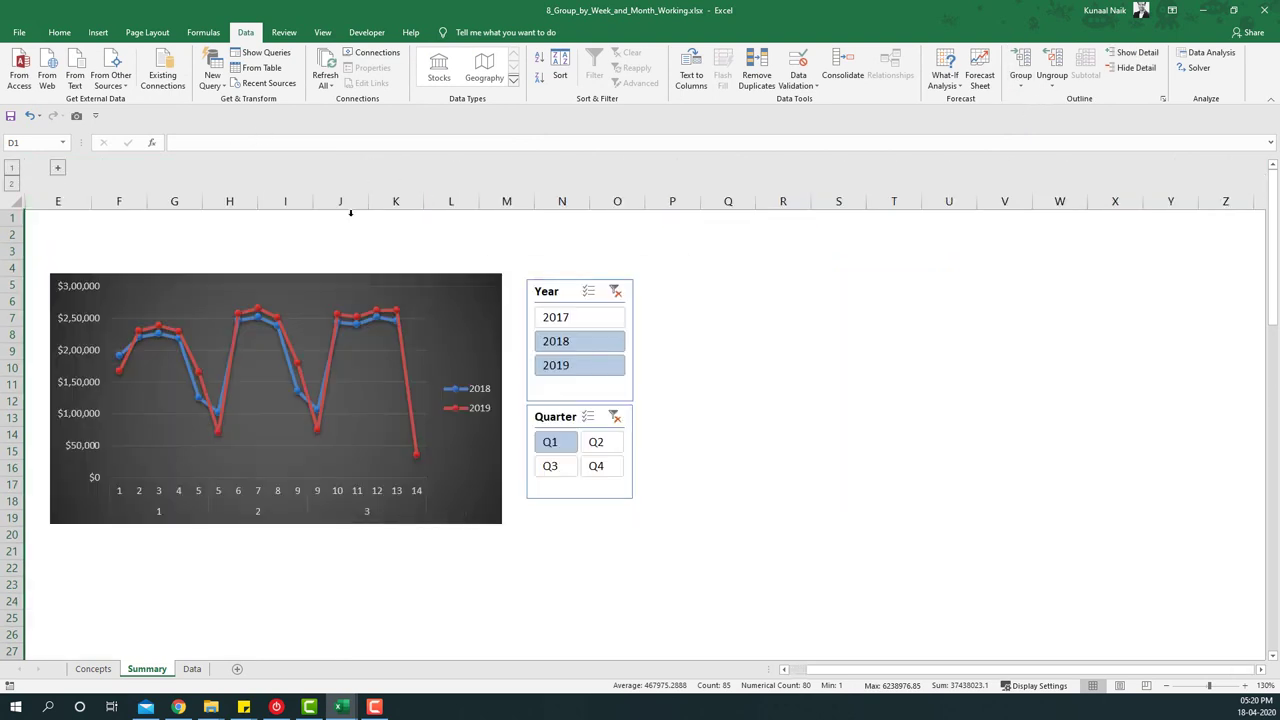
{"action": "left_click", "coordinate": [254, 552]}
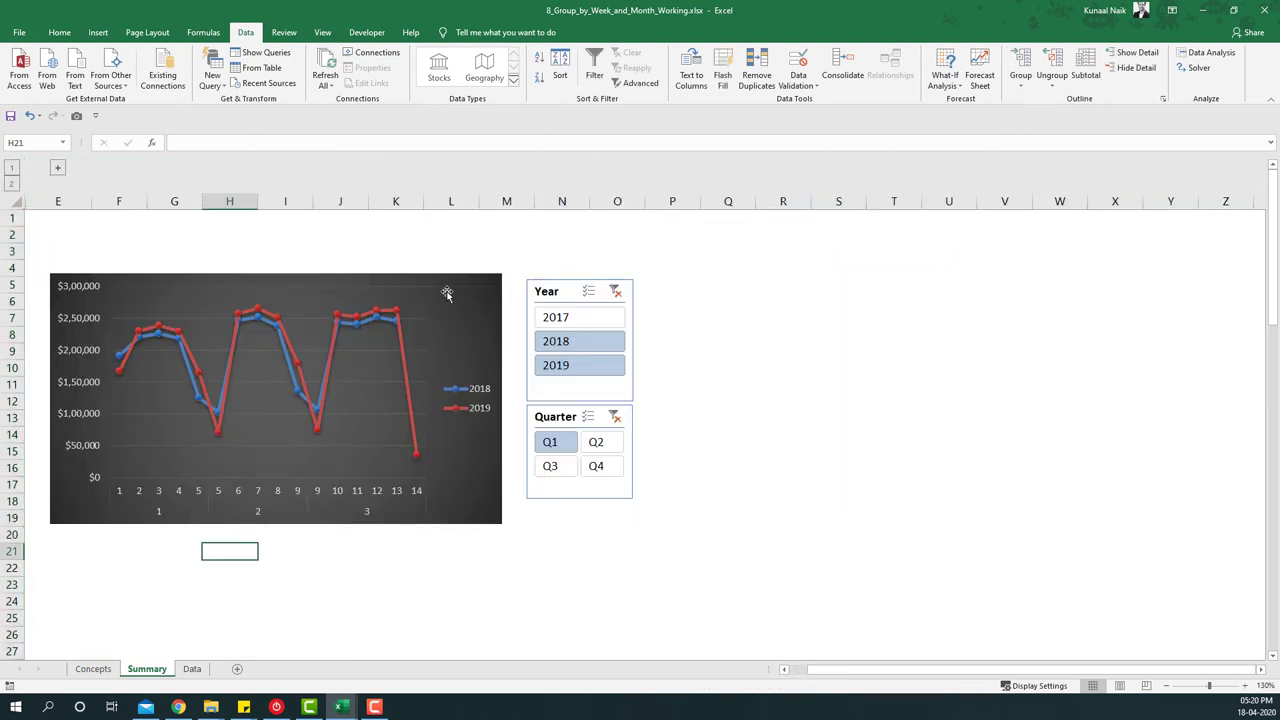
{"action": "left_click_drag", "start_coordinate": [565, 215], "coordinate": [94, 206]}
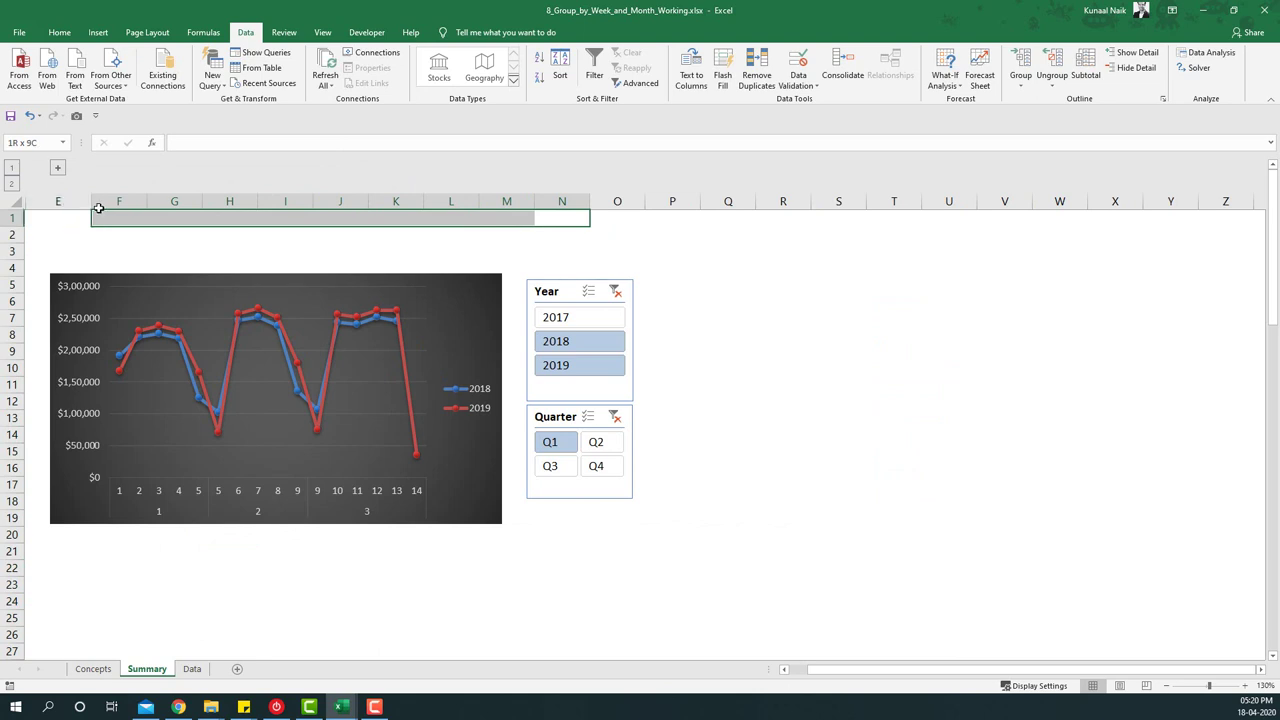
Merge E1:N1 into a 'Sales Summary' title with a thick outside border and Heading 1 style.
{"action": "left_click", "coordinate": [59, 32]}
{"action": "left_click", "coordinate": [382, 78]}
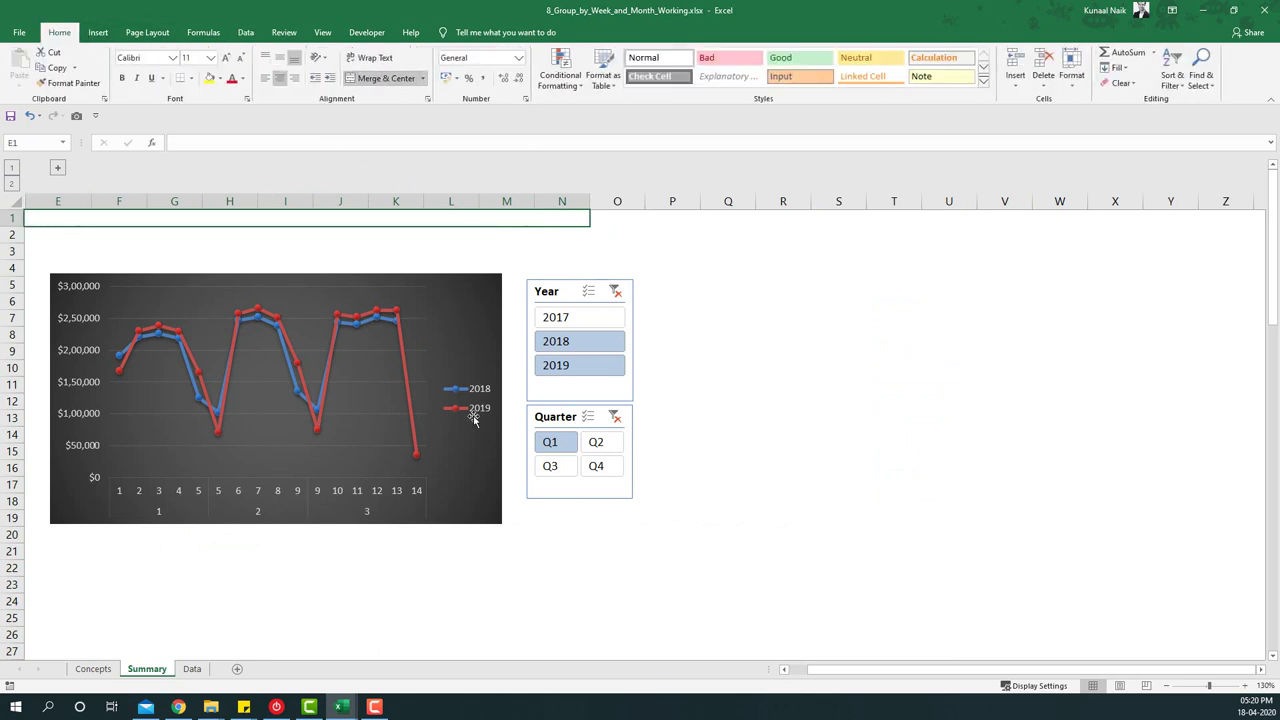
{"action": "type", "text": "Sales S"}
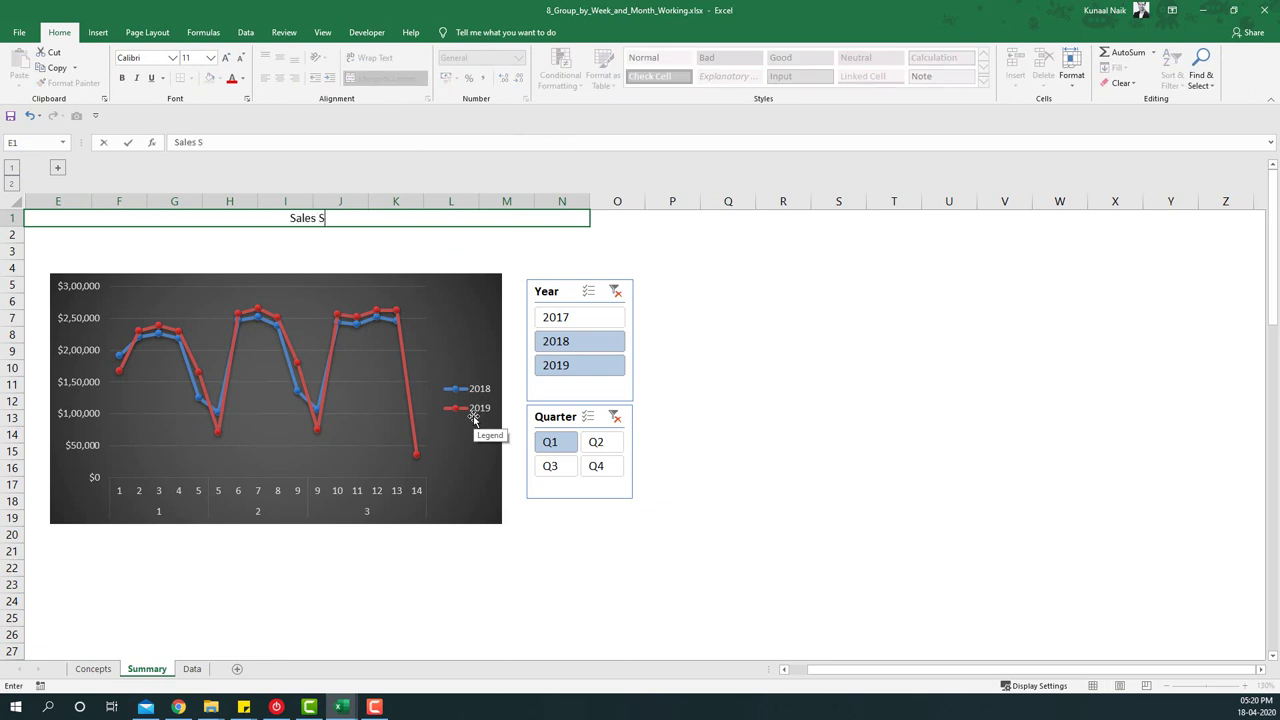
{"action": "type", "text": "ummary"}
{"action": "key", "text": "ctrl+Return"}
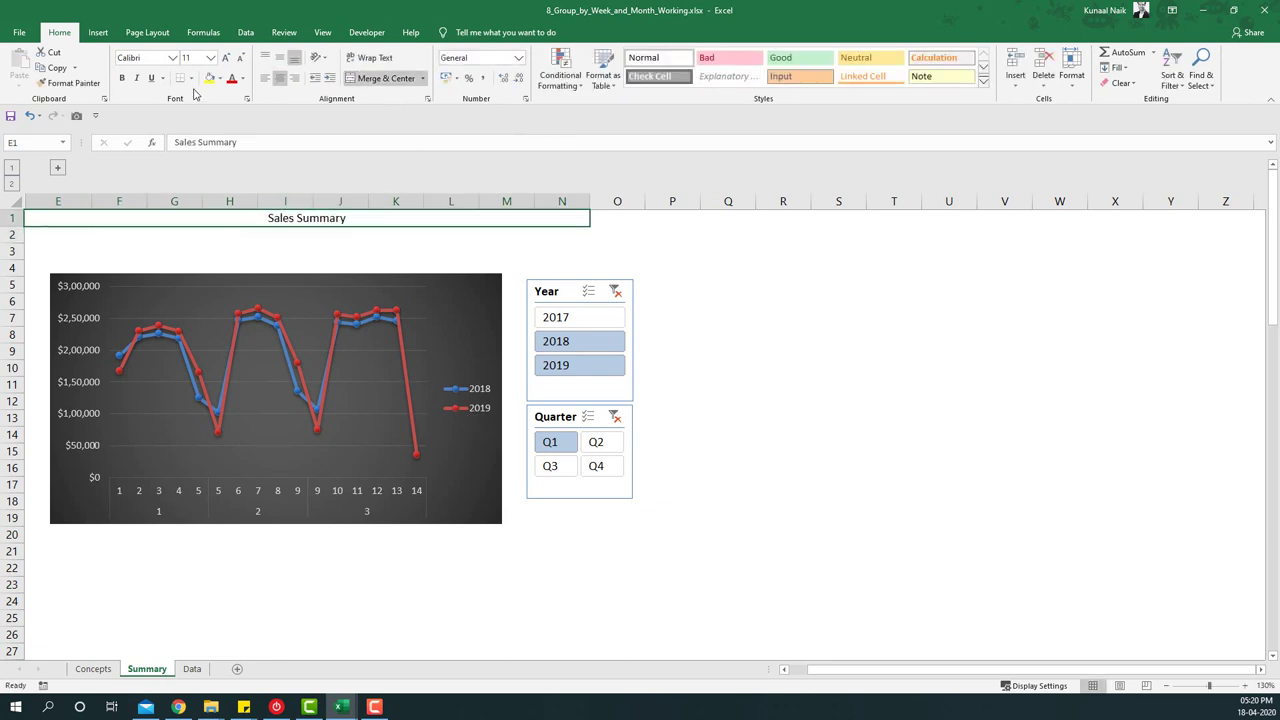
{"action": "left_click", "coordinate": [191, 78]}
{"action": "left_click", "coordinate": [213, 230]}
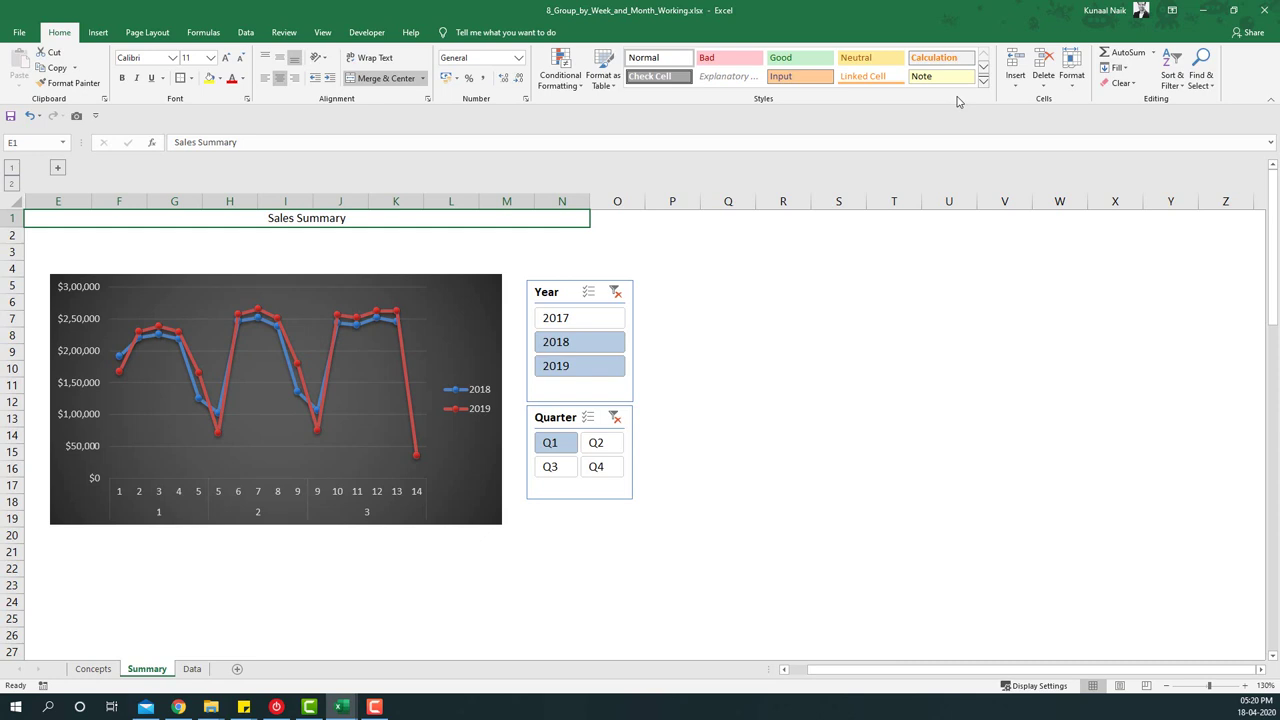
{"action": "left_click", "coordinate": [983, 82]}
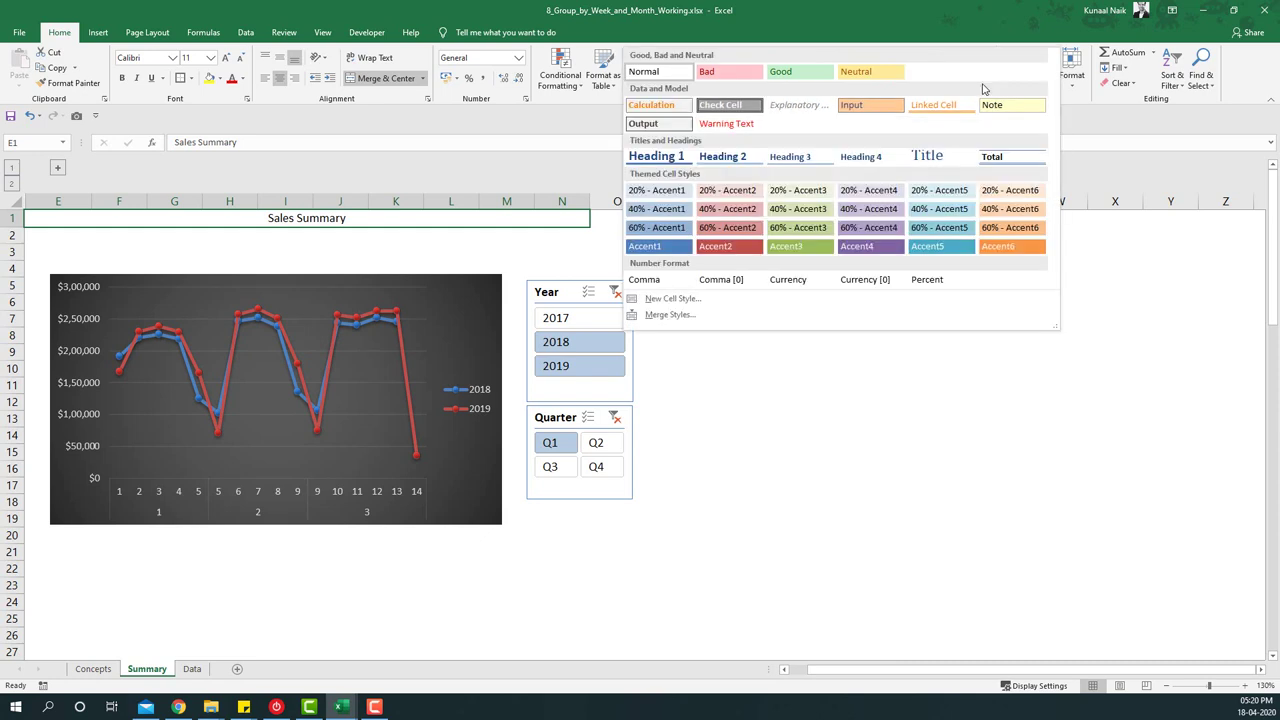
{"action": "left_click", "coordinate": [675, 158]}
{"action": "left_click", "coordinate": [308, 270]}
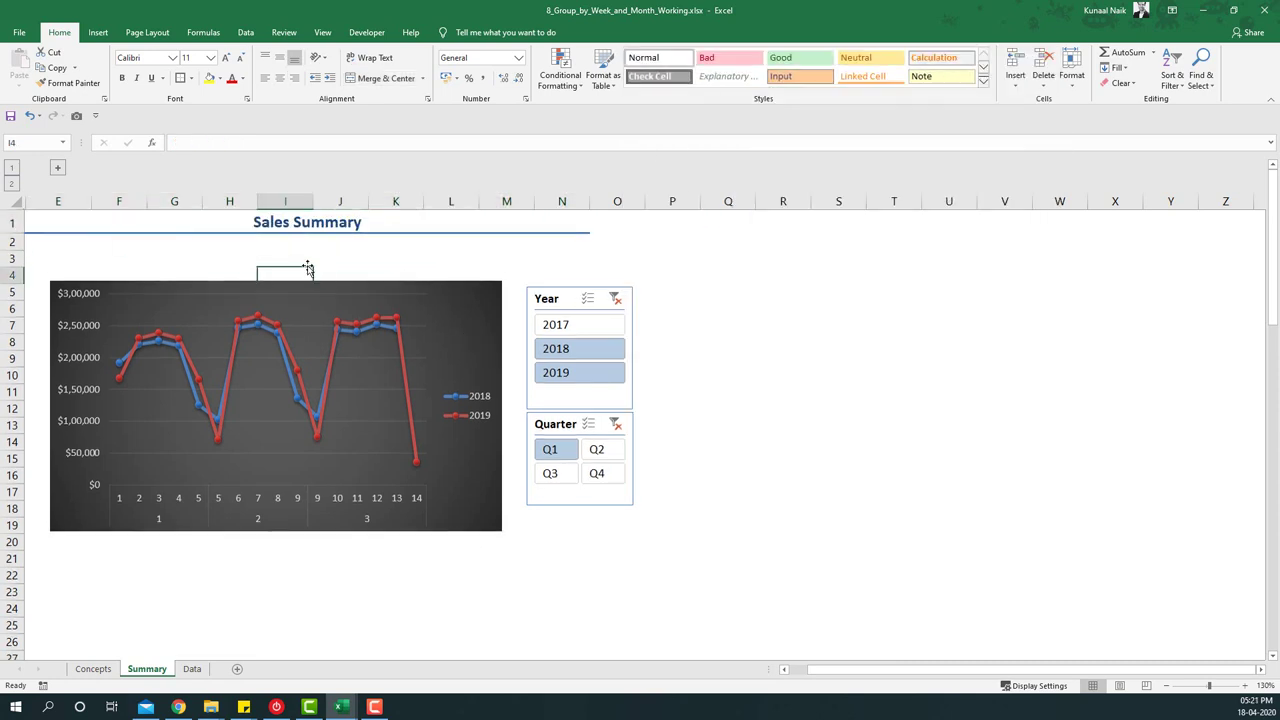
Move the chart and the Year and Quarter slicers up toward the title.
{"action": "left_click", "coordinate": [250, 230]}
{"action": "left_click_drag", "start_coordinate": [469, 278], "coordinate": [453, 247]}
{"action": "left_click_drag", "start_coordinate": [561, 290], "coordinate": [525, 251]}
{"action": "left_click_drag", "start_coordinate": [569, 418], "coordinate": [538, 390]}
{"action": "scroll", "coordinate": [591, 521], "scroll_direction": "up", "scroll_amount": 2}
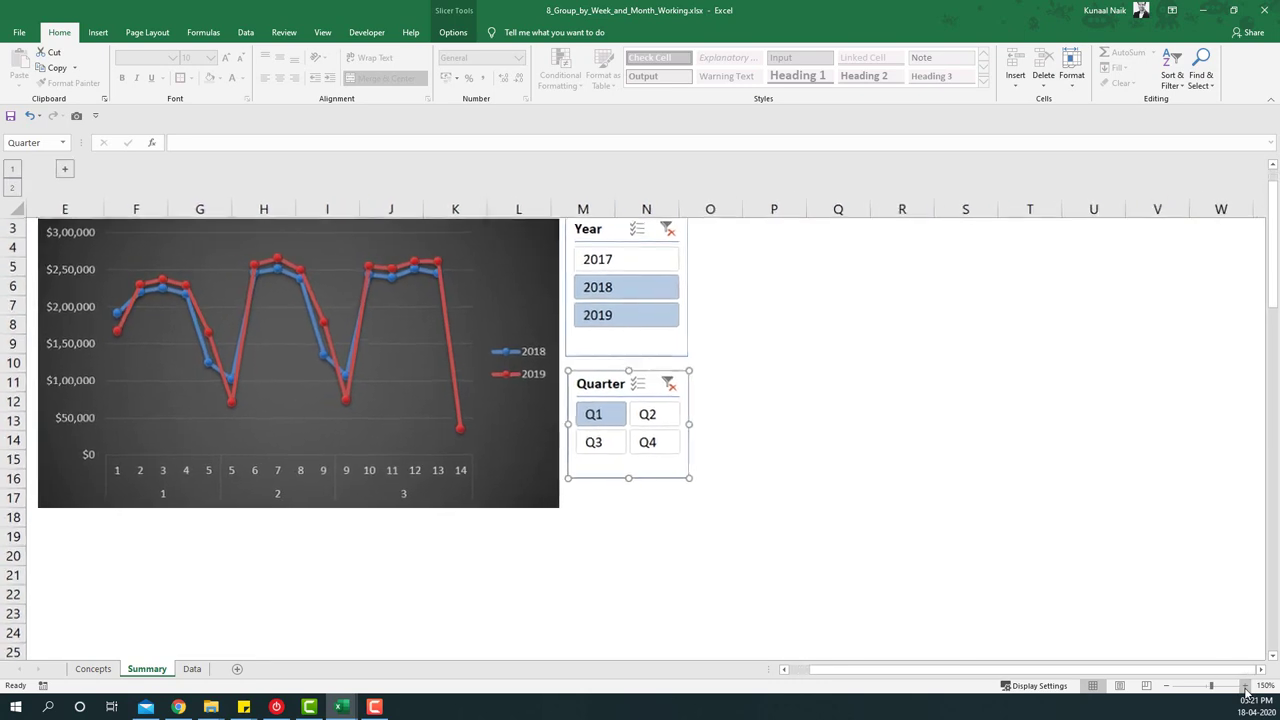
{"action": "left_click", "coordinate": [825, 459]}
{"action": "scroll", "coordinate": [457, 277], "scroll_direction": "up", "scroll_amount": 1}
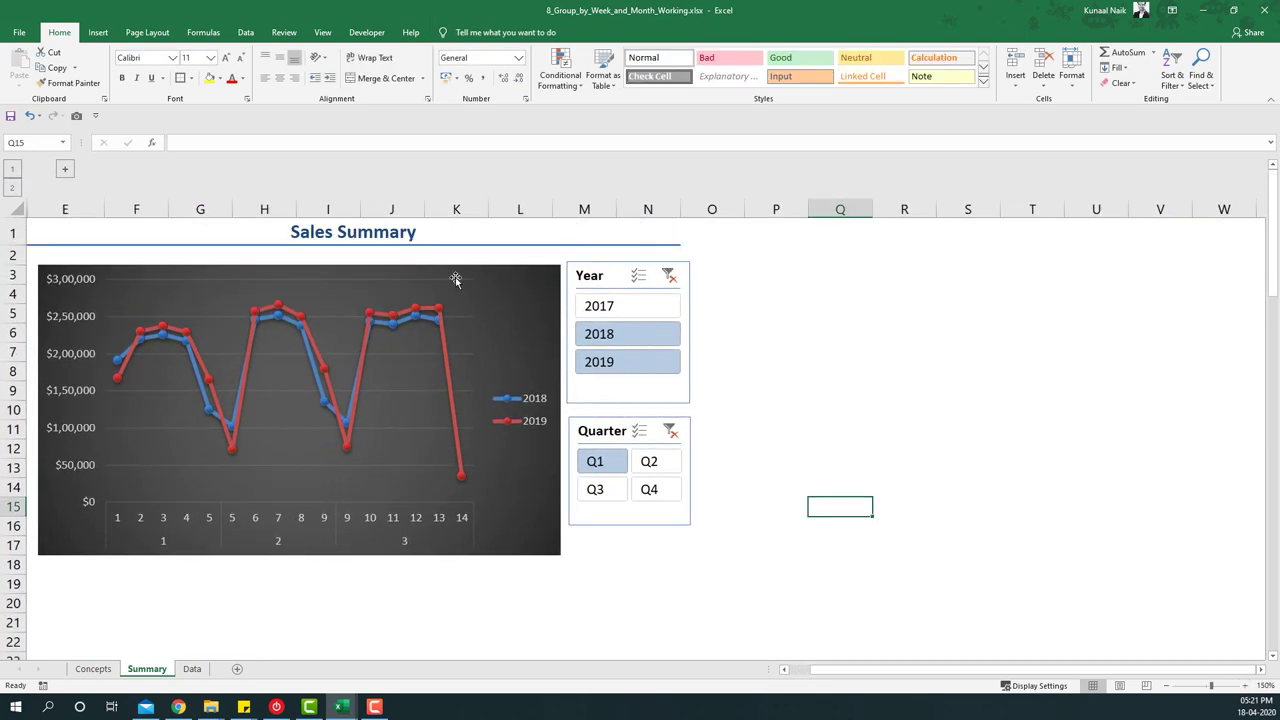
{"action": "left_click", "coordinate": [650, 466]}
{"action": "left_click", "coordinate": [647, 490]}
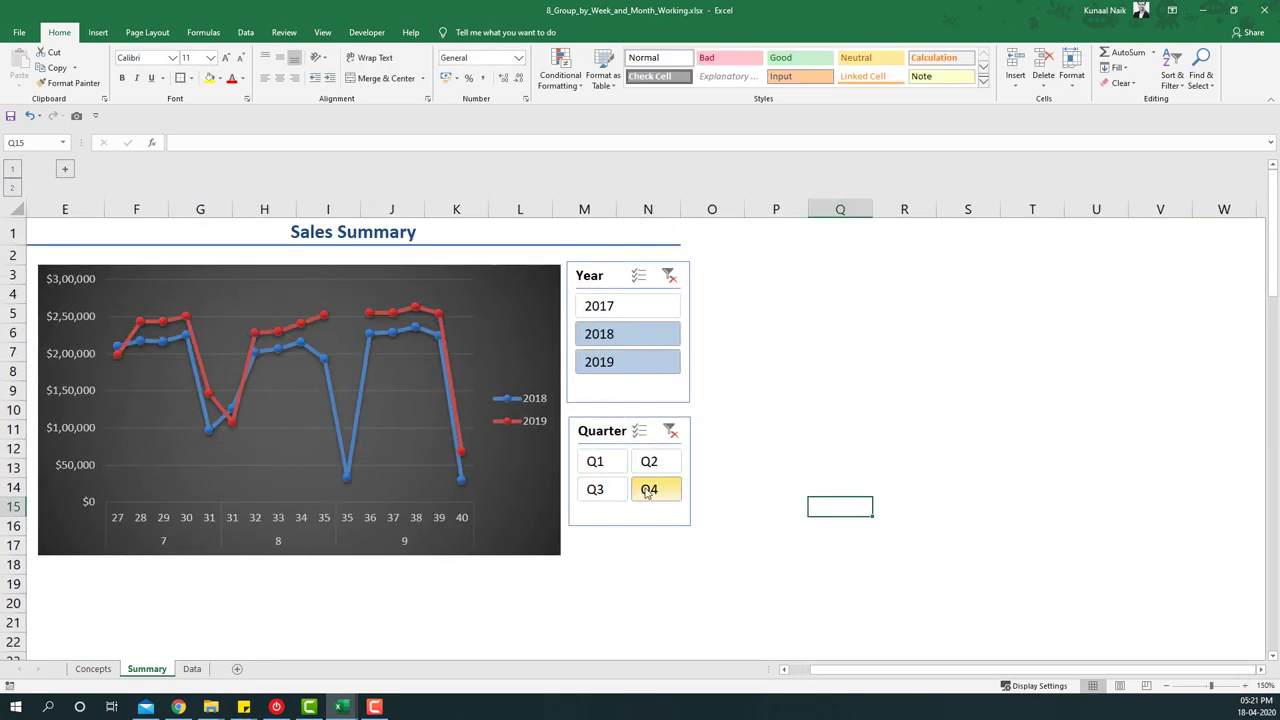
{"action": "left_click", "coordinate": [597, 468]}
{"action": "left_click", "coordinate": [648, 463]}
{"action": "left_click", "coordinate": [612, 490]}
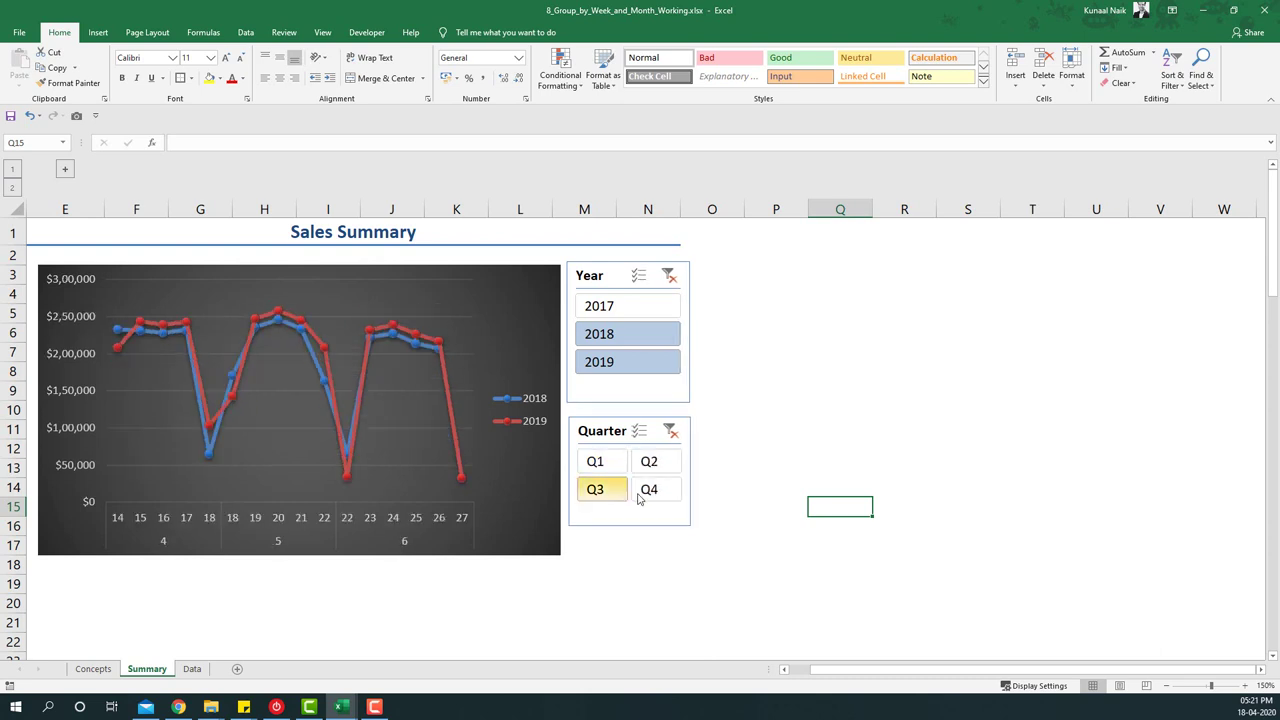
{"action": "left_click", "coordinate": [643, 492]}
{"action": "left_click", "coordinate": [597, 463]}
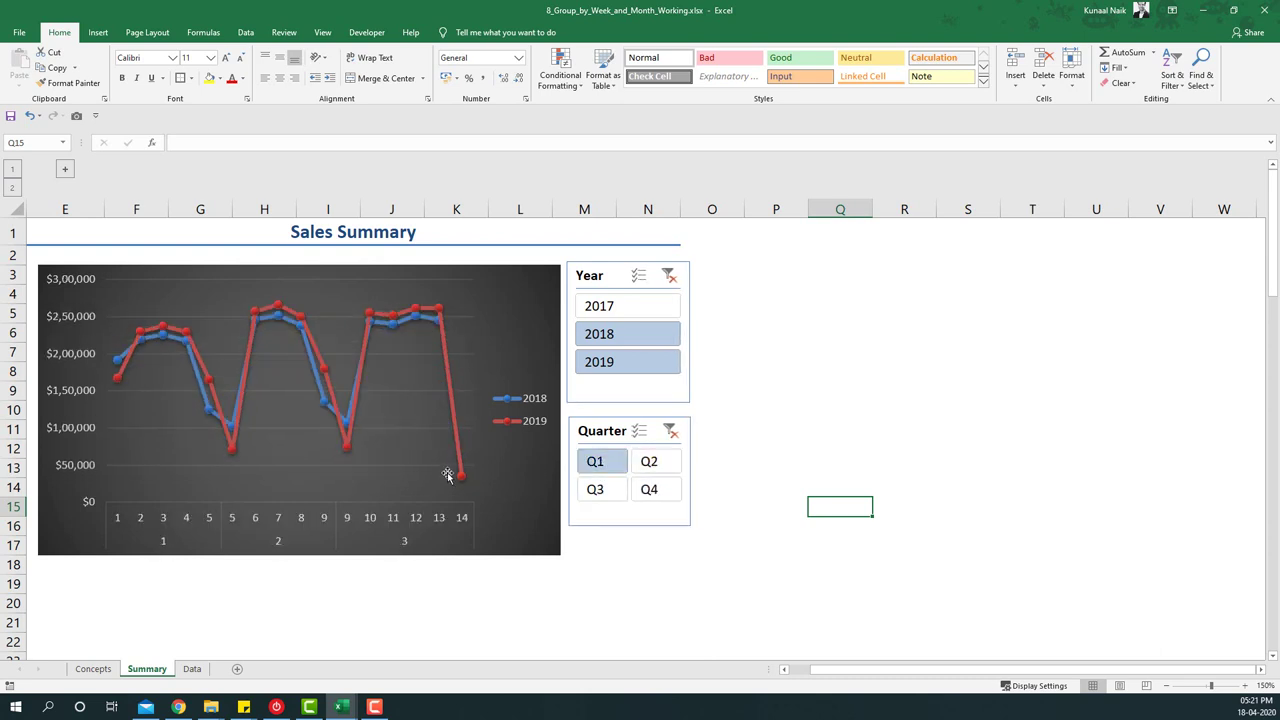